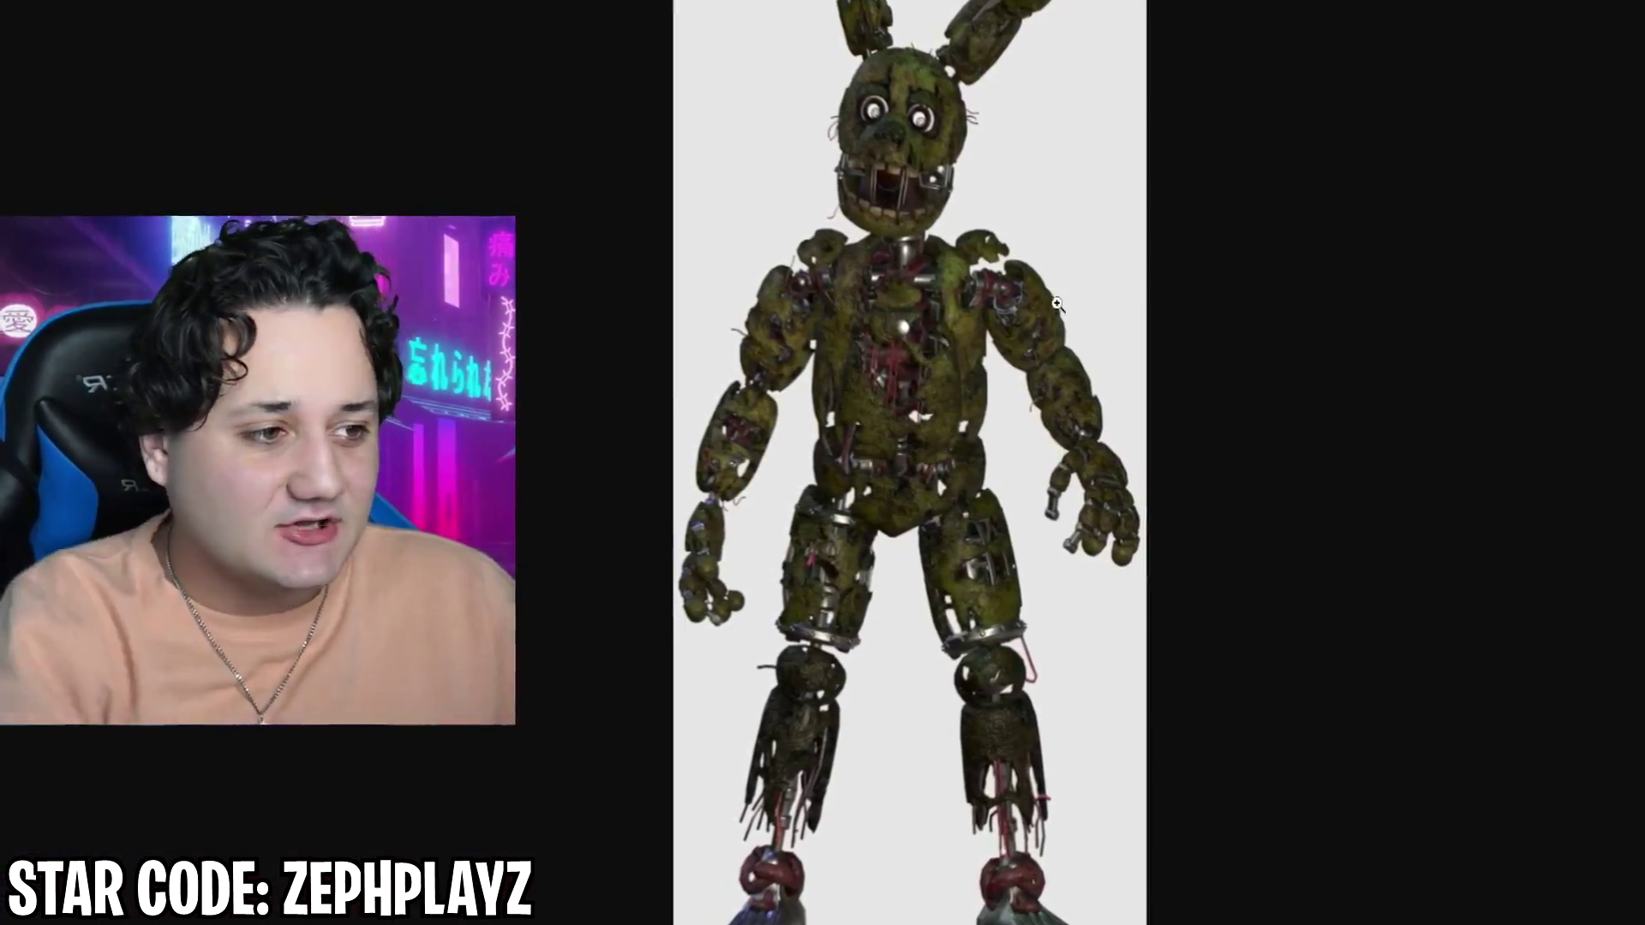
# Zoom into the Springtrap reference picture and look it over from head to legs.
pyautogui.click(1058, 303)
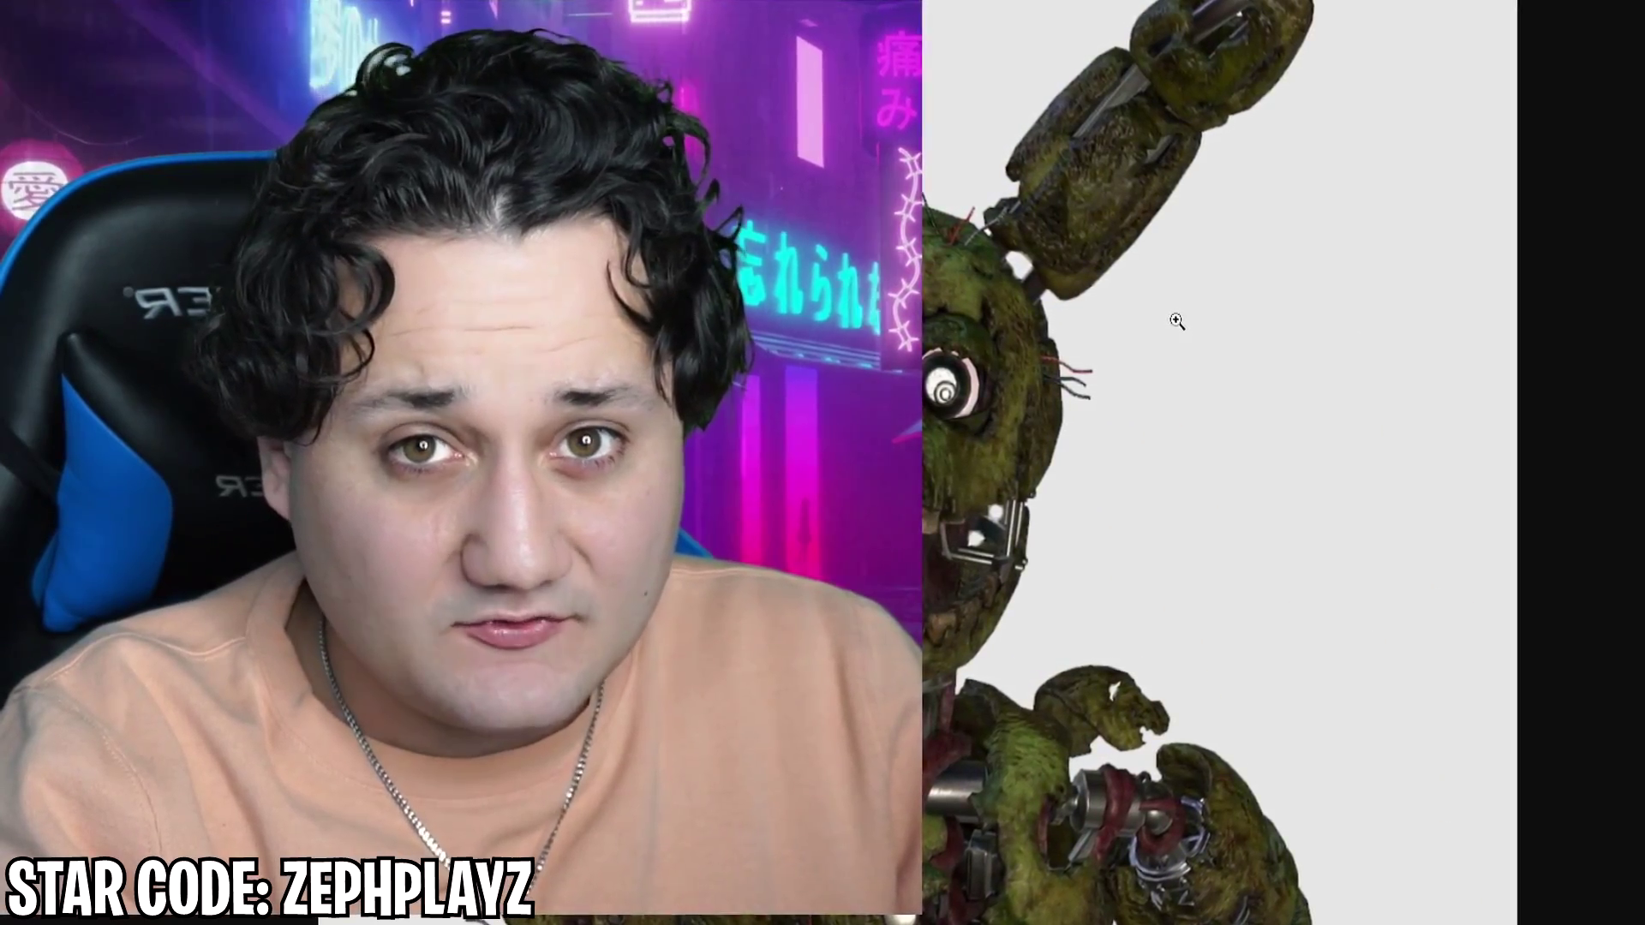
pyautogui.scroll(-15, 1182, 320)
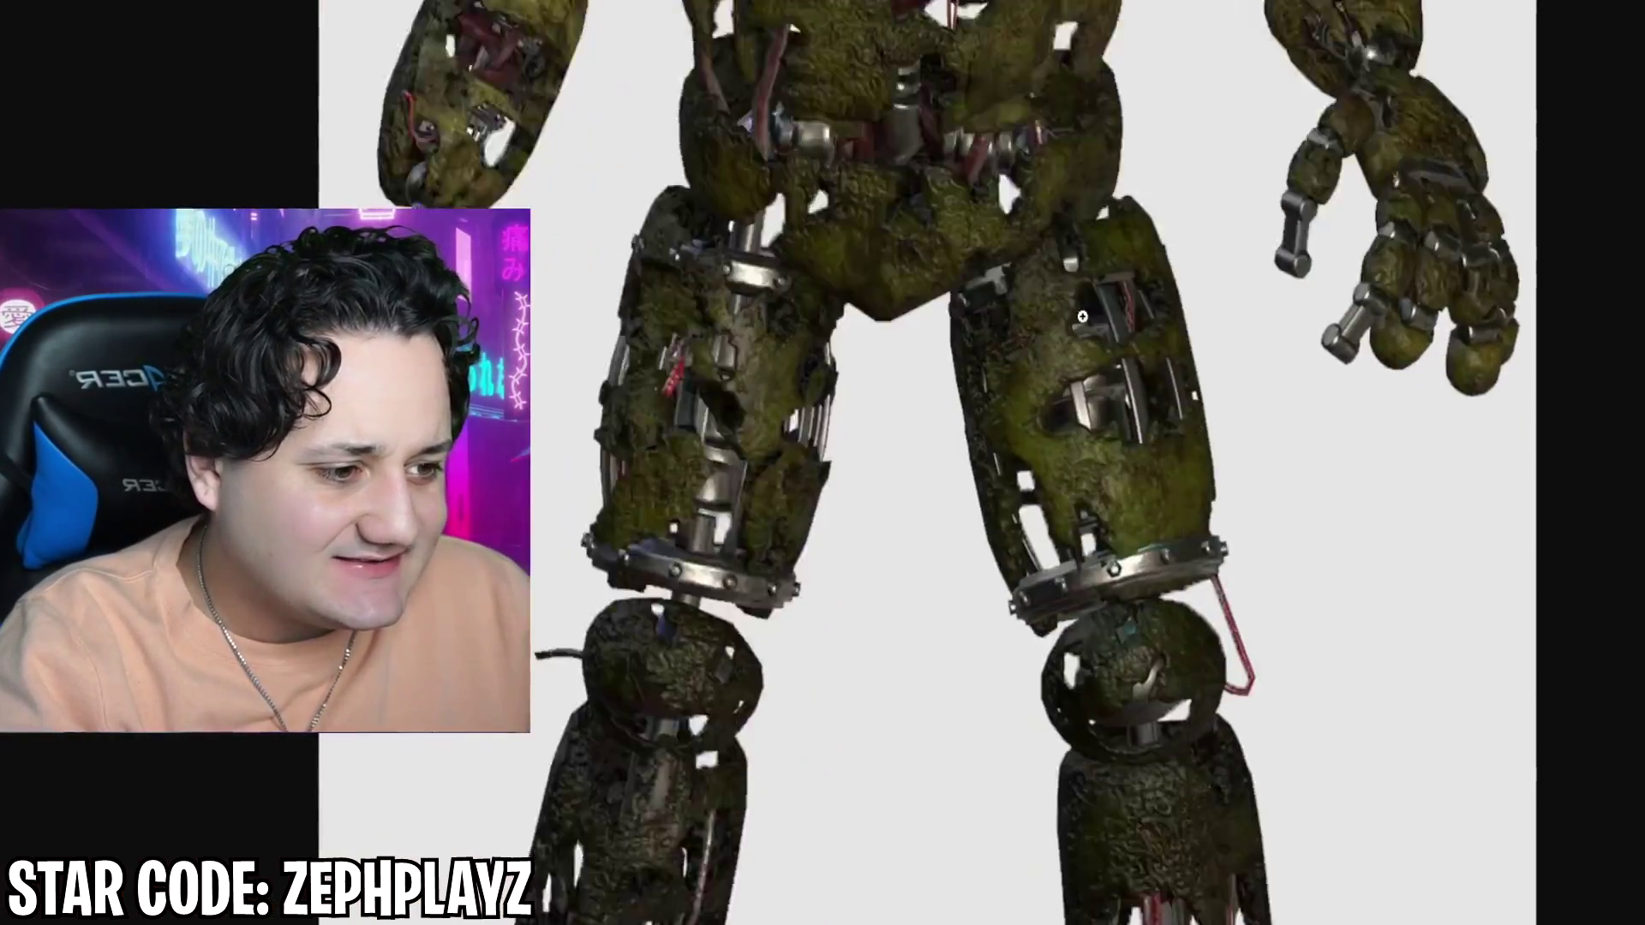
pyautogui.scroll(15, 1103, 345)
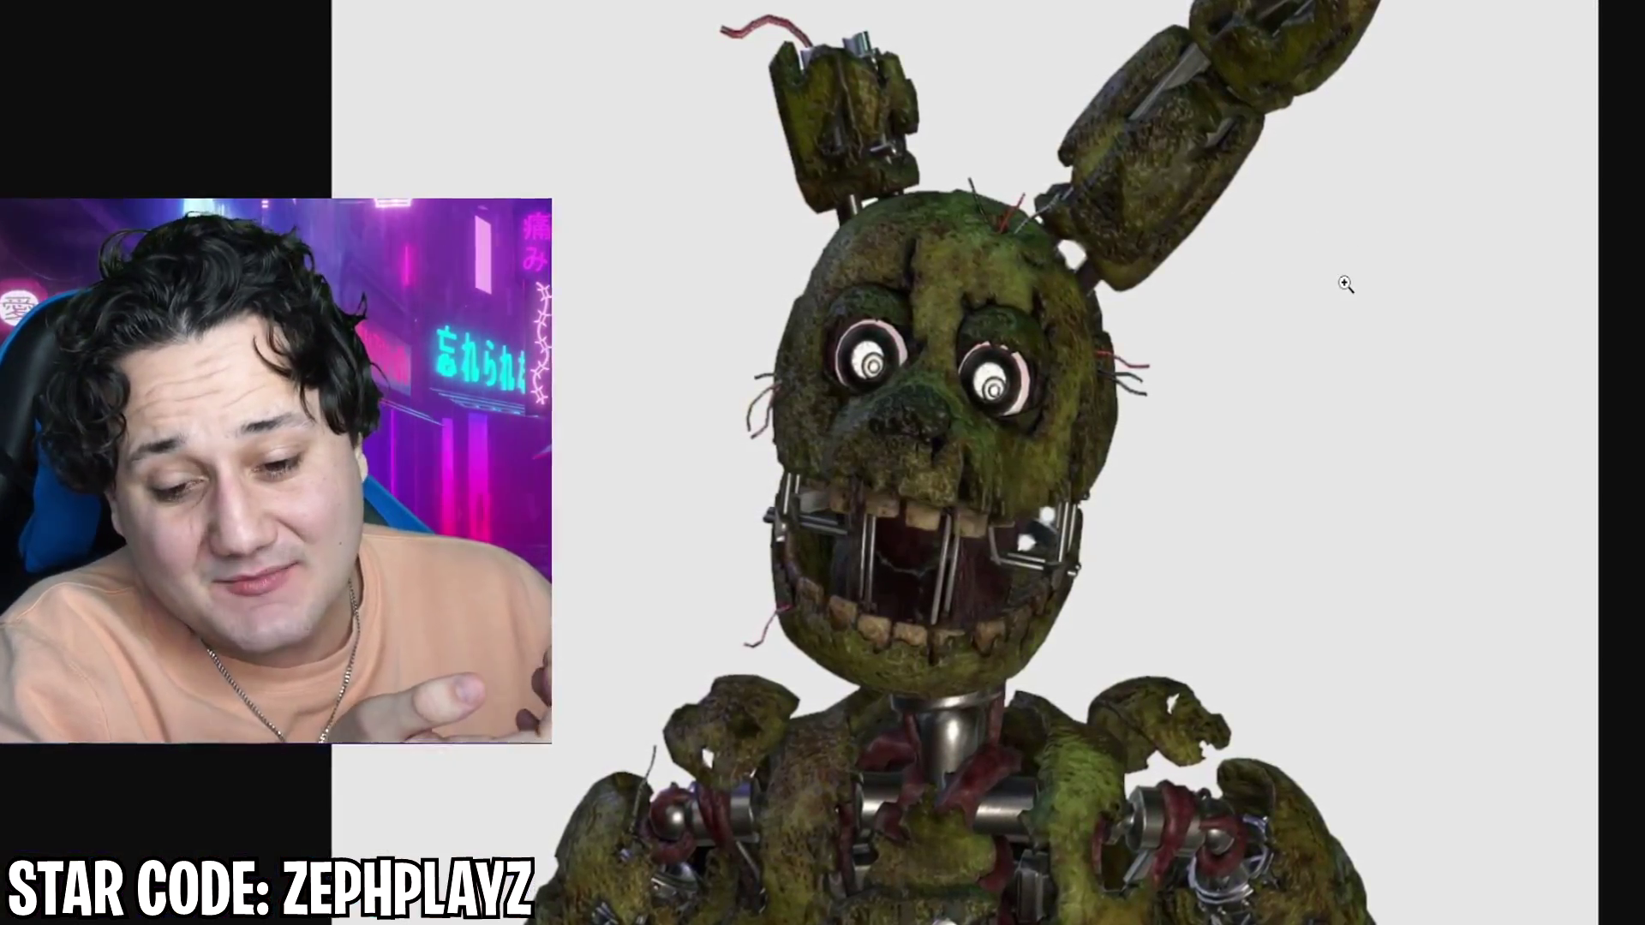
pyautogui.scroll(-15, 1283, 247)
pyautogui.scroll(15, 1293, 274)
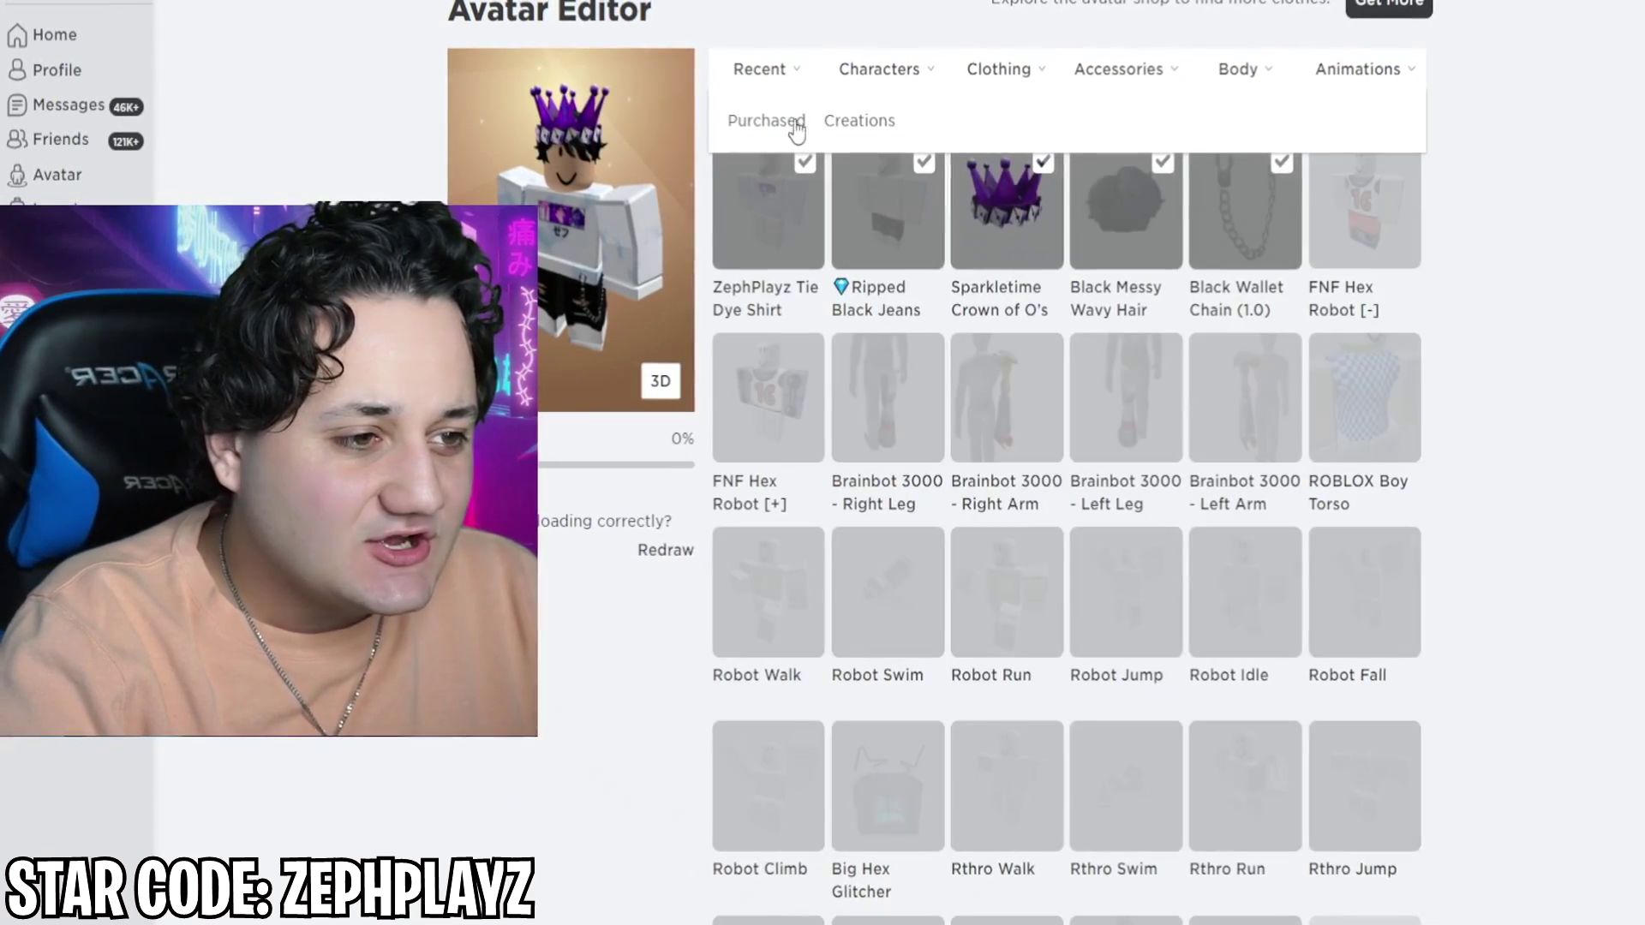
# Apply the purchased CoolKid McAwesome bundle and check body scale (height 105%, width 90%).
pyautogui.click(770, 120)
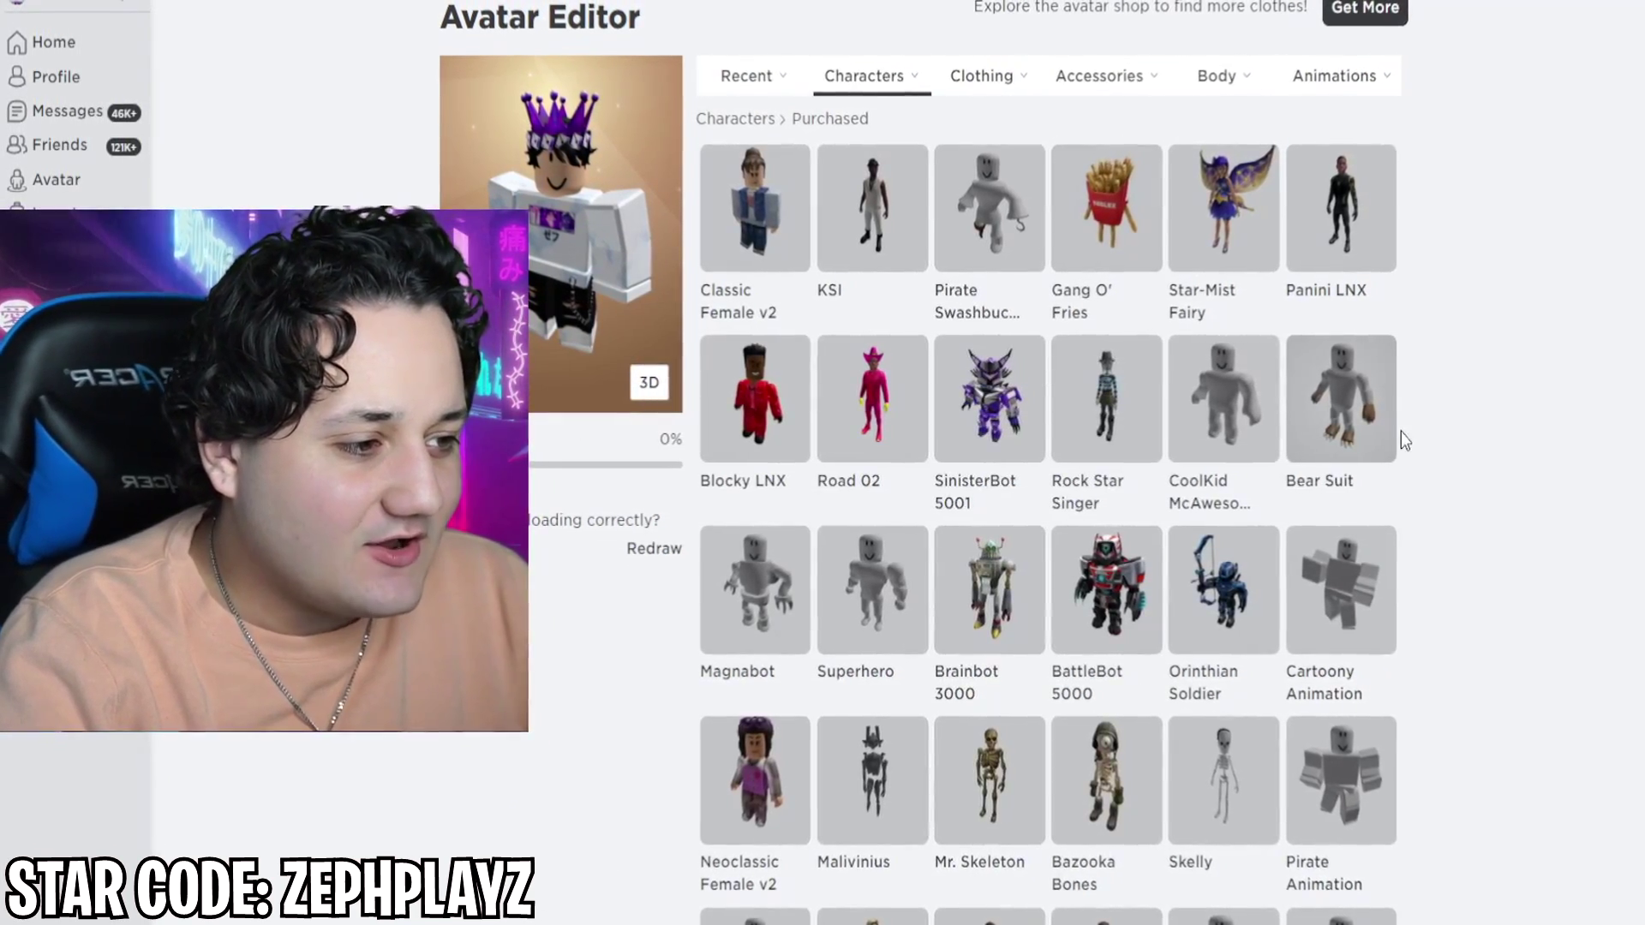
pyautogui.click(1208, 471)
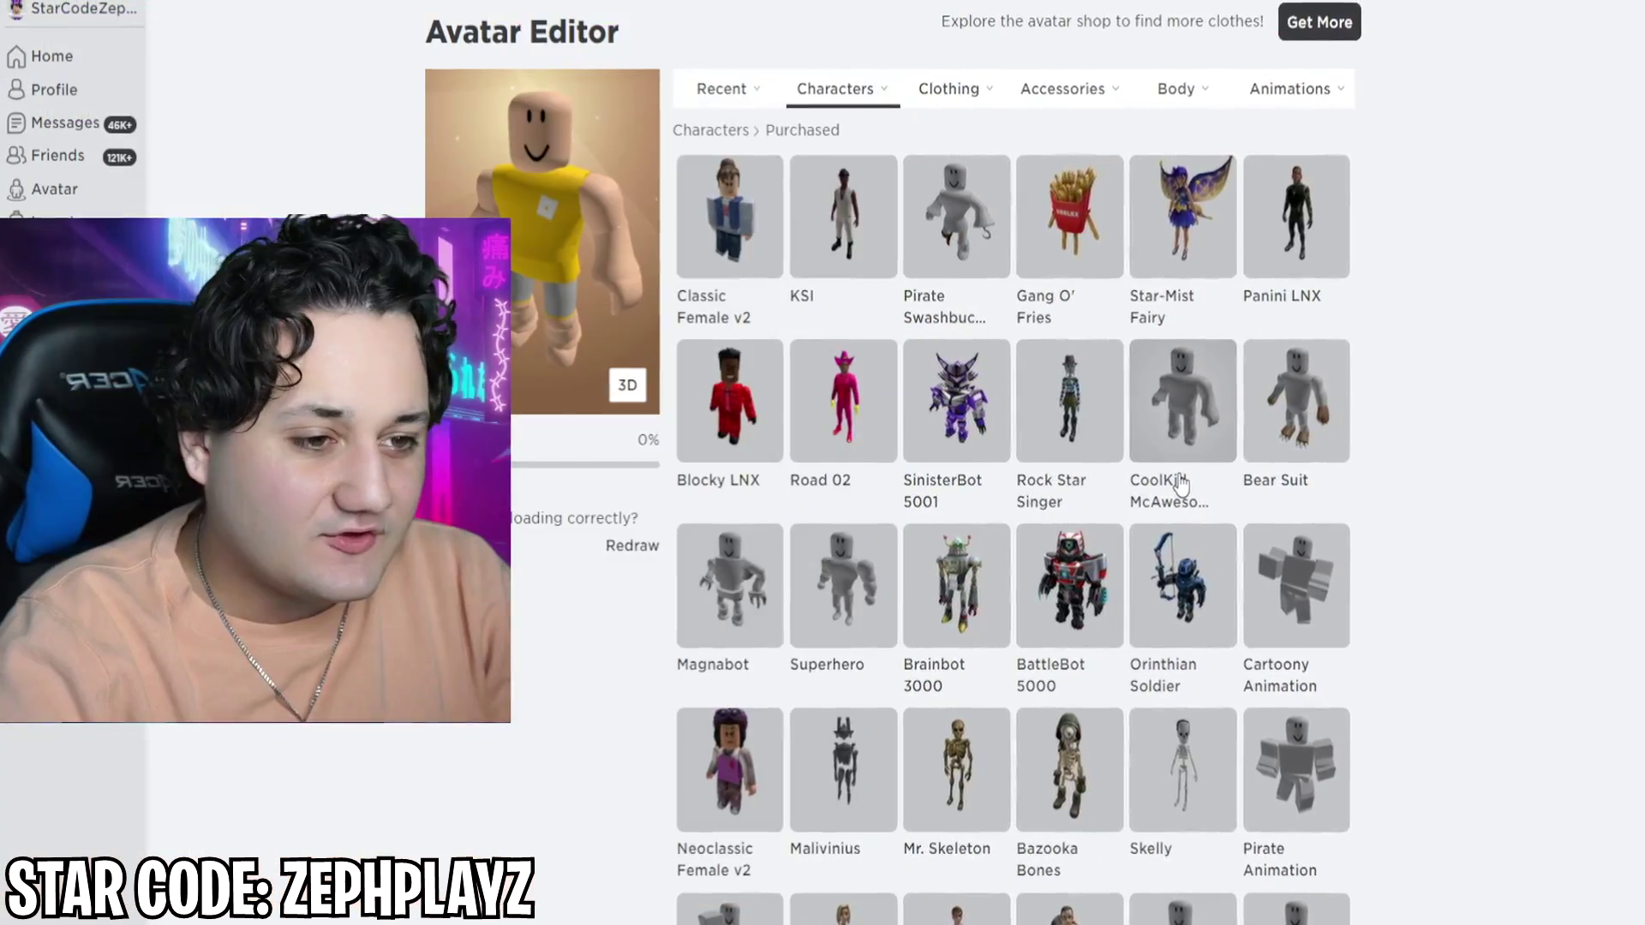
pyautogui.moveTo(1206, 119)
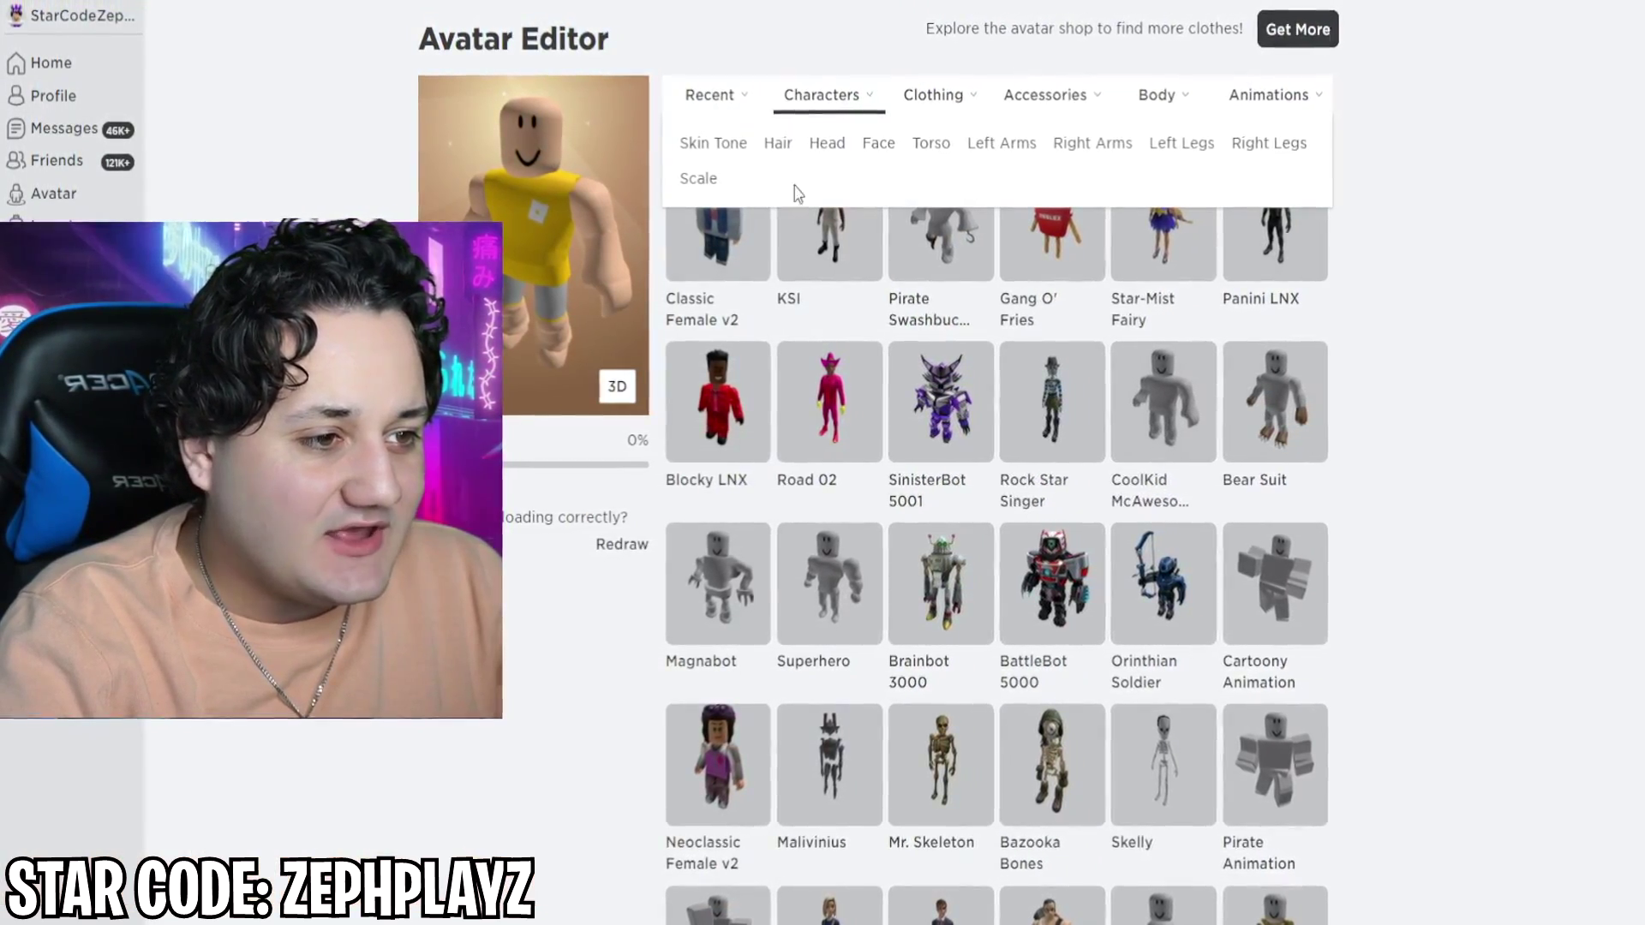
pyautogui.click(701, 176)
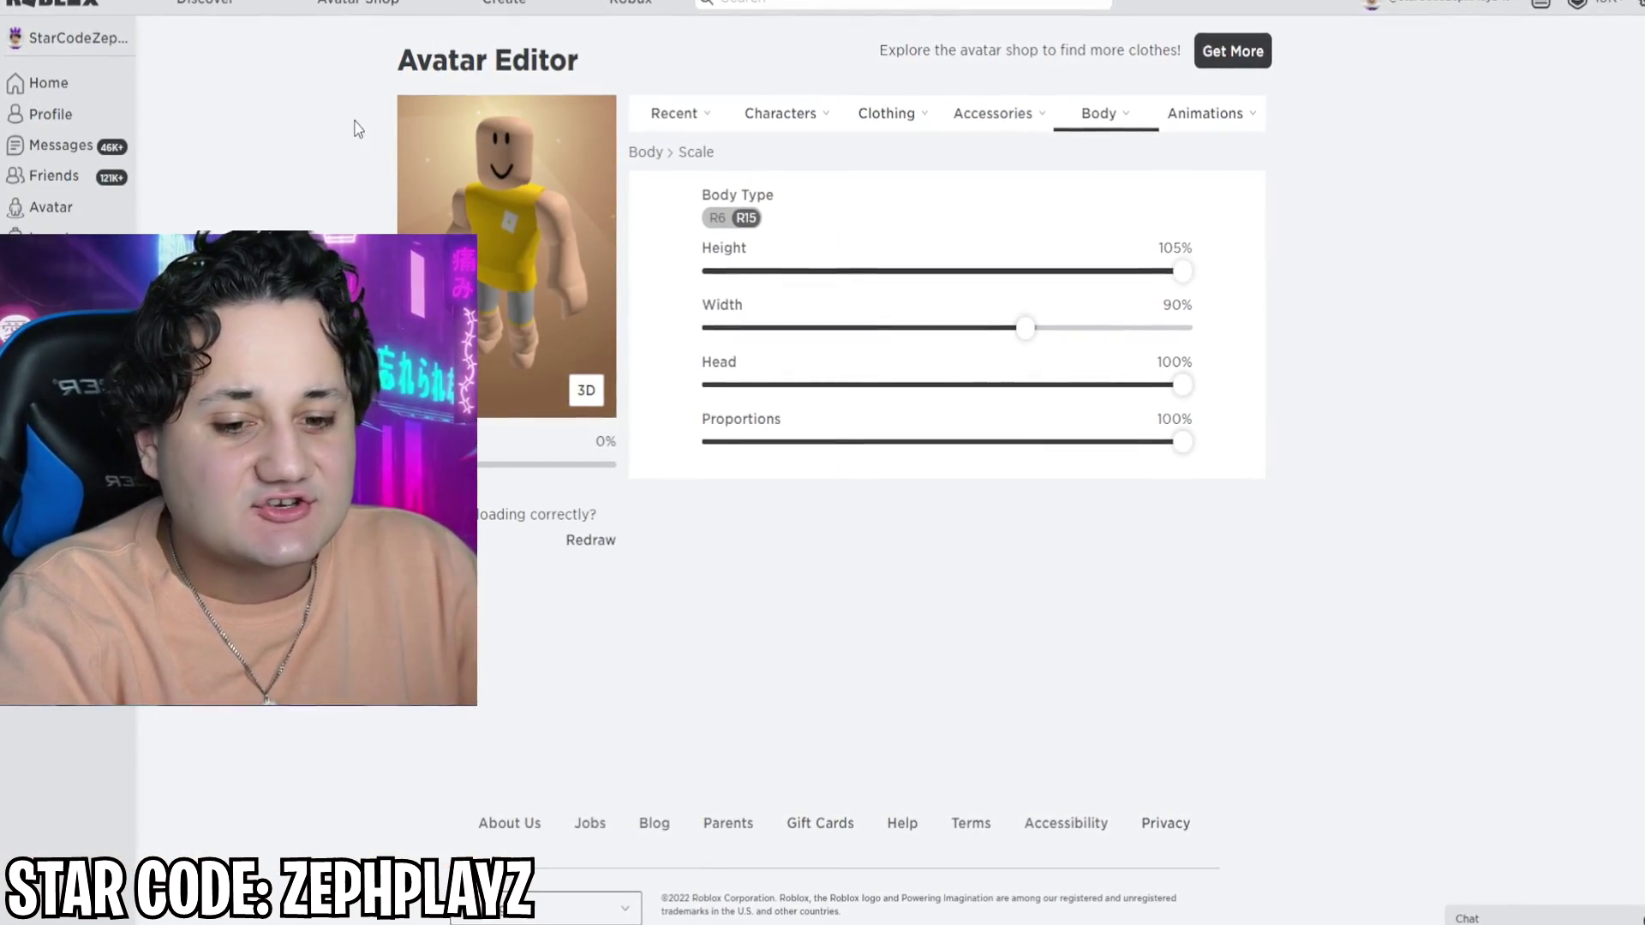
pyautogui.click(358, 2)
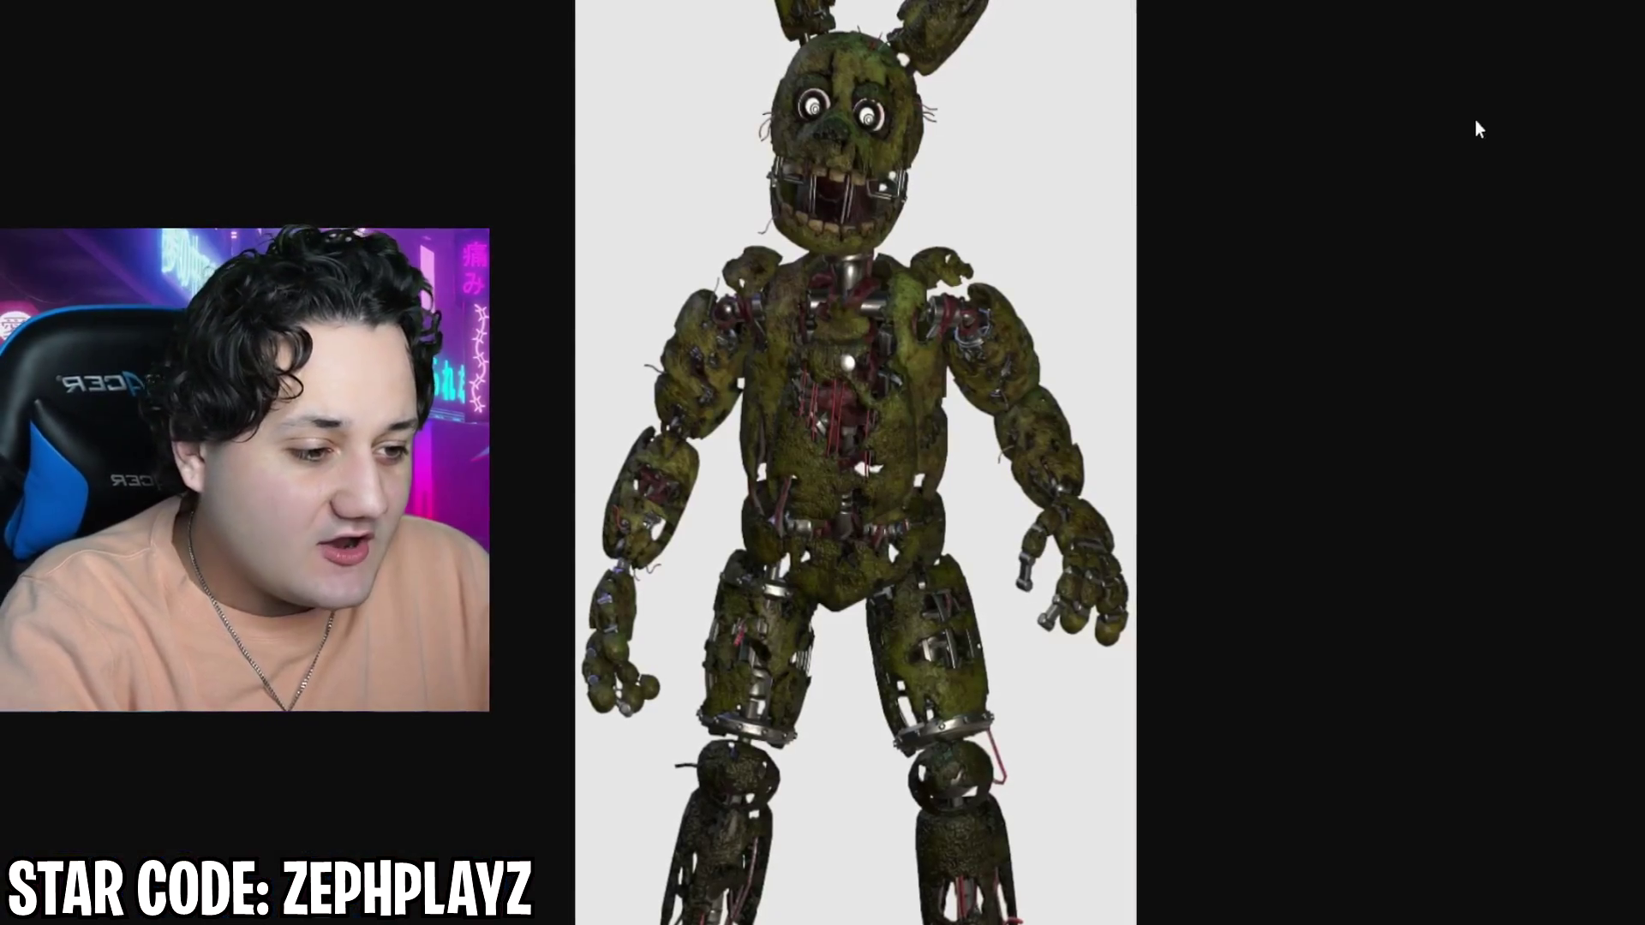
# Study Springtrap's head, torso and legs close up, then fit the whole figure back in view.
pyautogui.scroll(-2, 890, 302)
pyautogui.scroll(-1, 828, 768)
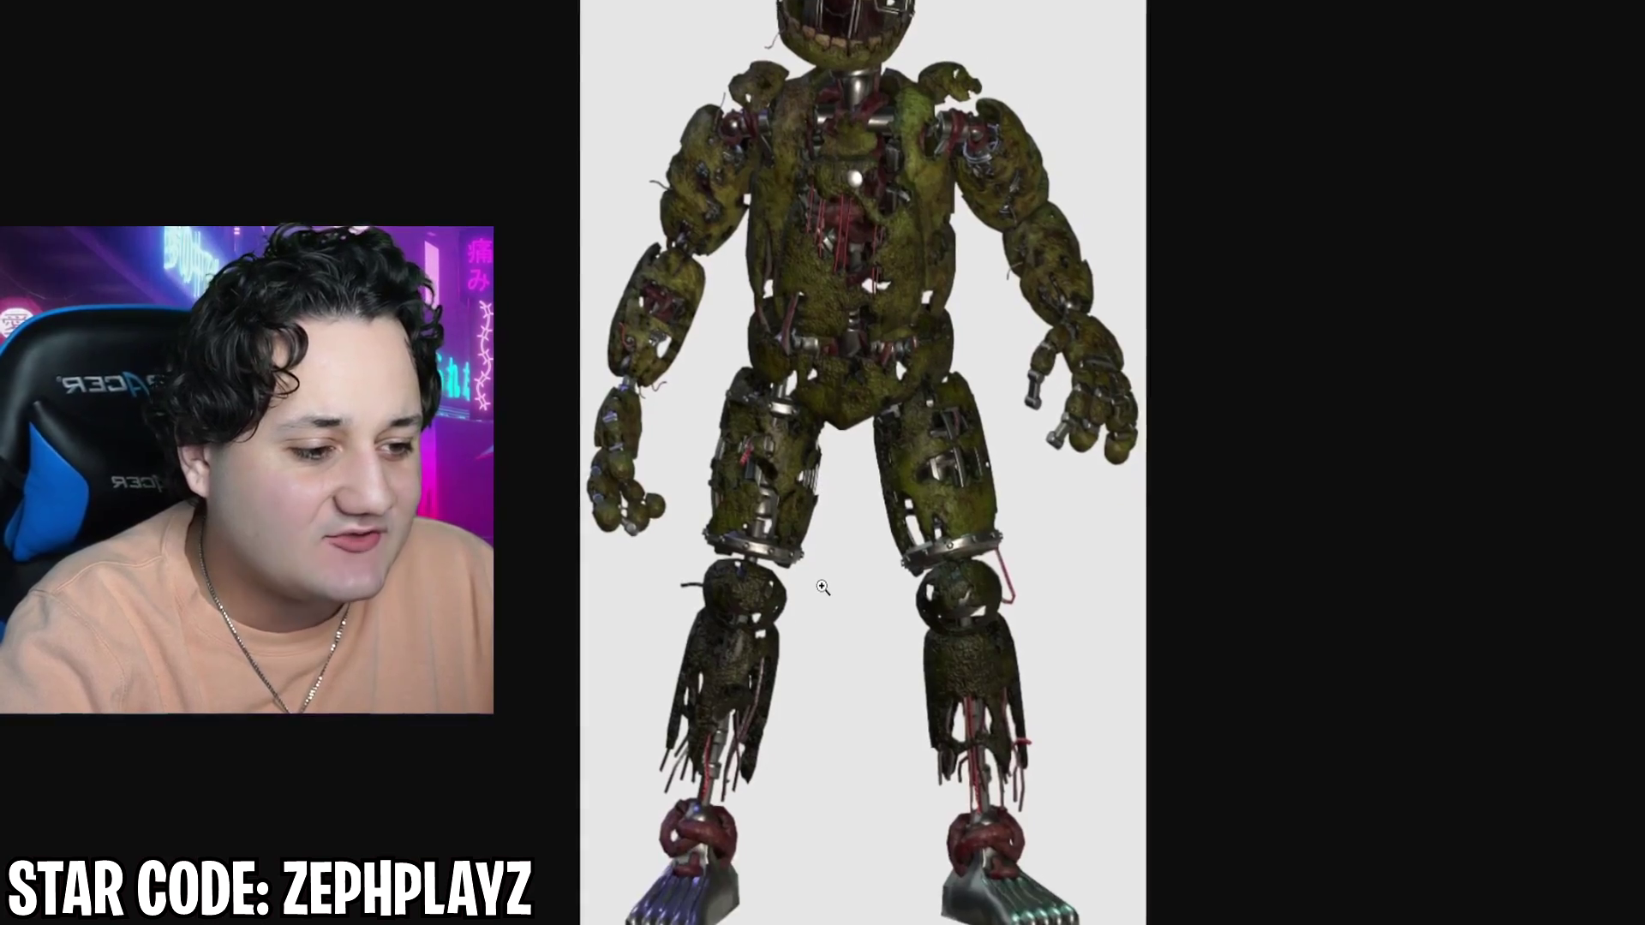
pyautogui.scroll(2, 828, 769)
pyautogui.click(842, 575)
pyautogui.scroll(-4, 841, 575)
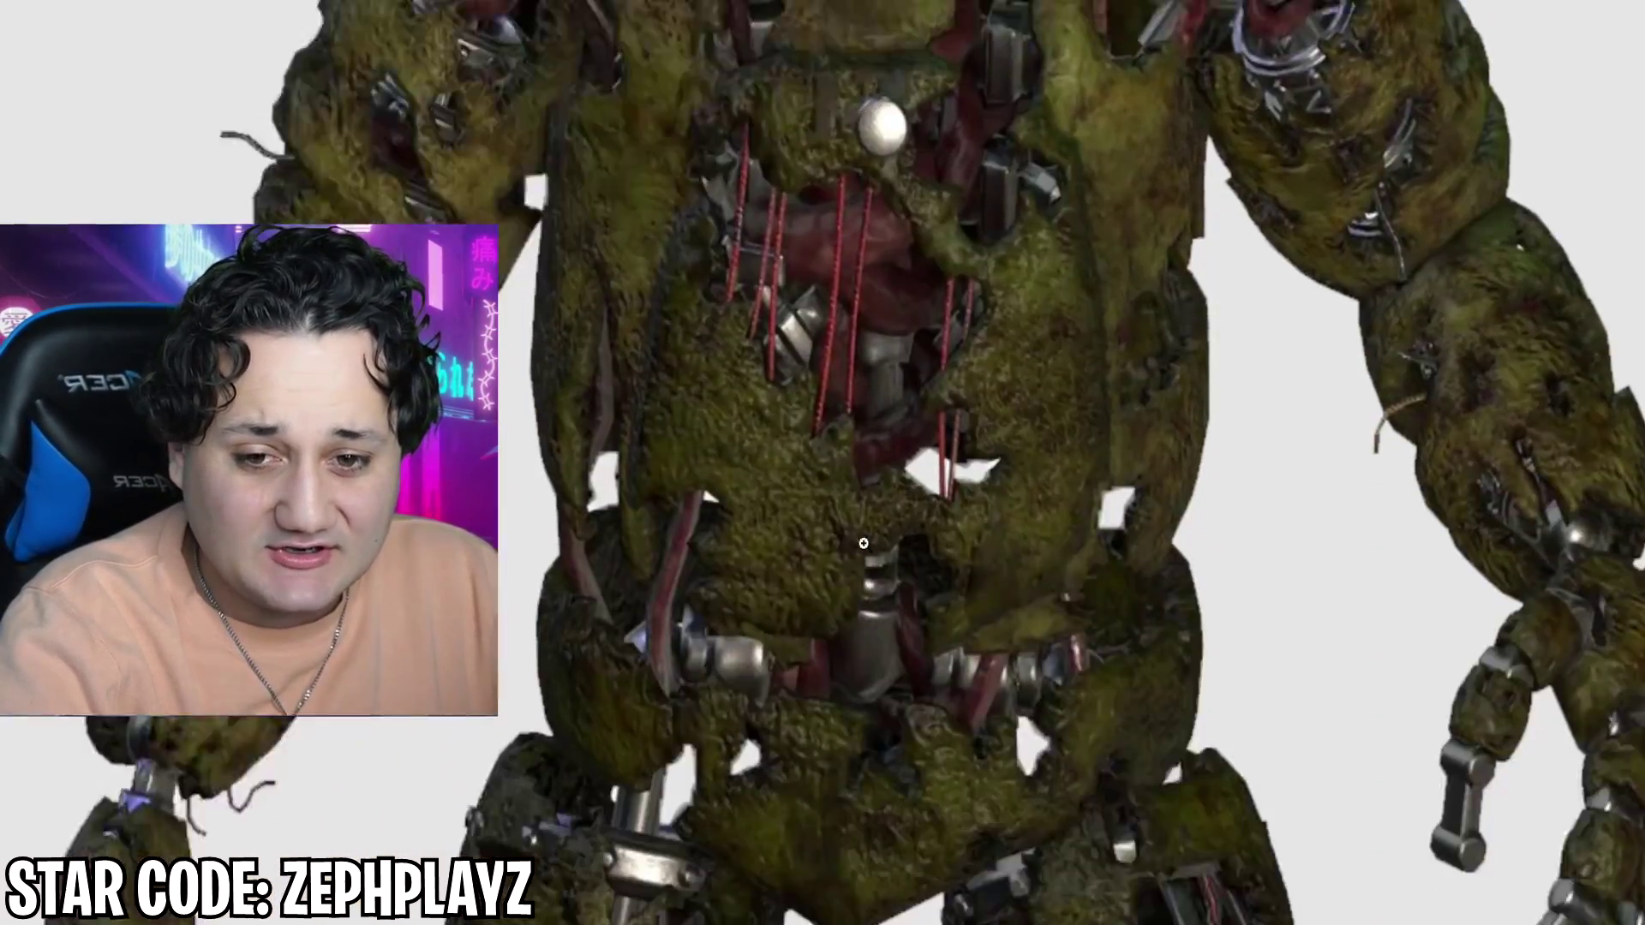
pyautogui.scroll(3, 874, 536)
pyautogui.scroll(-4, 892, 506)
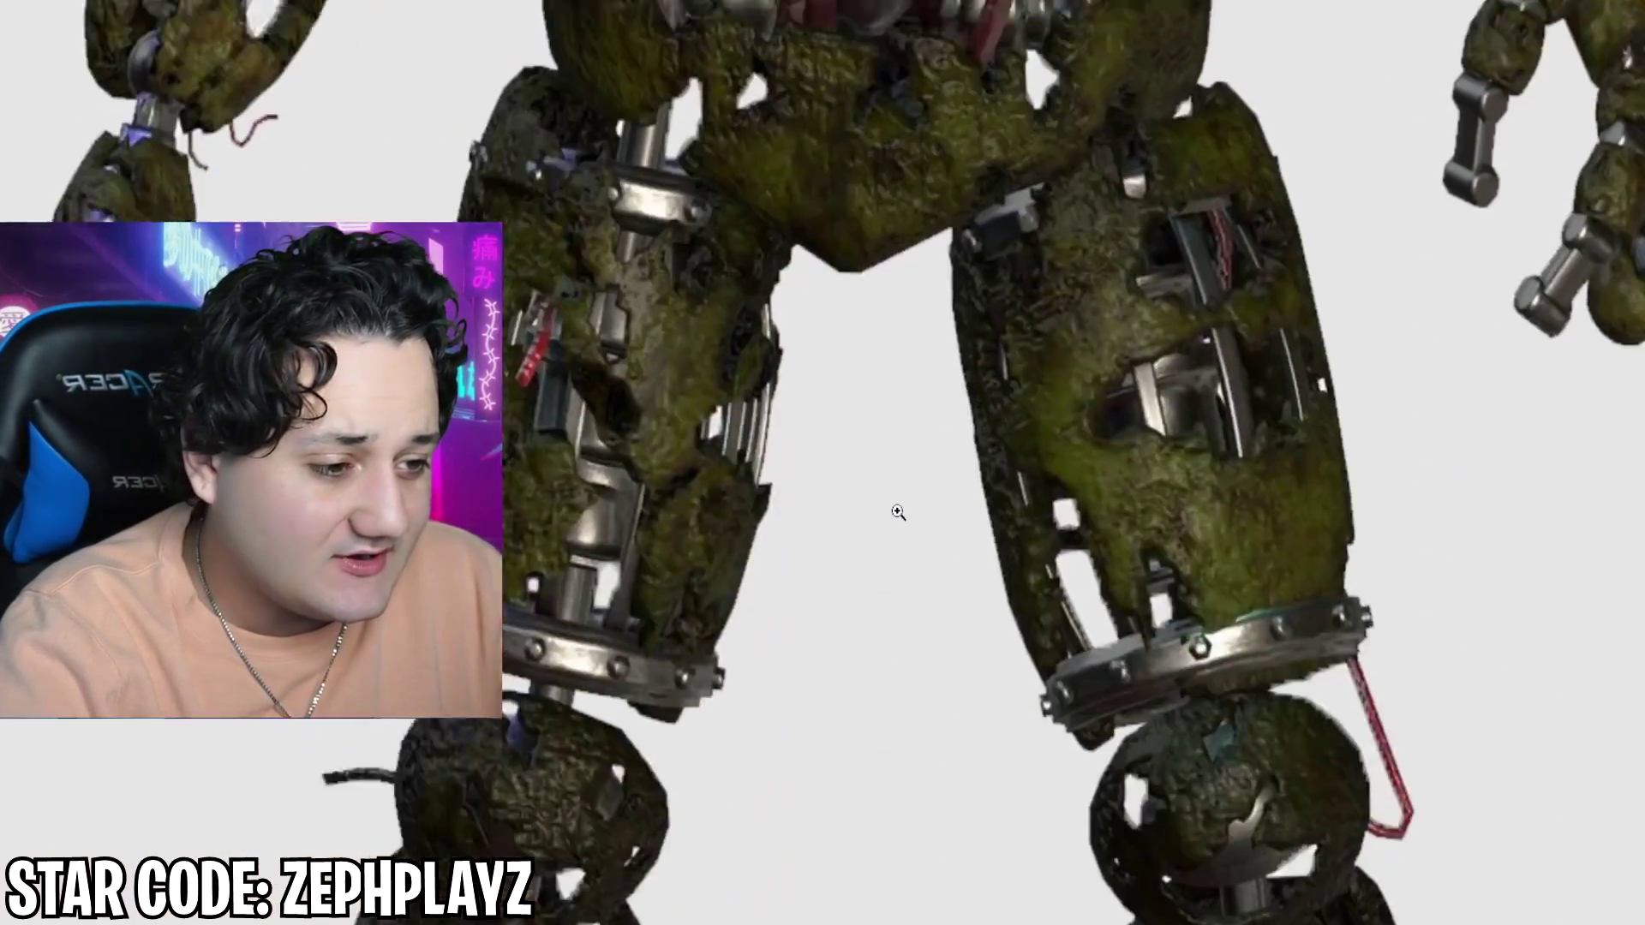
pyautogui.scroll(4, 881, 496)
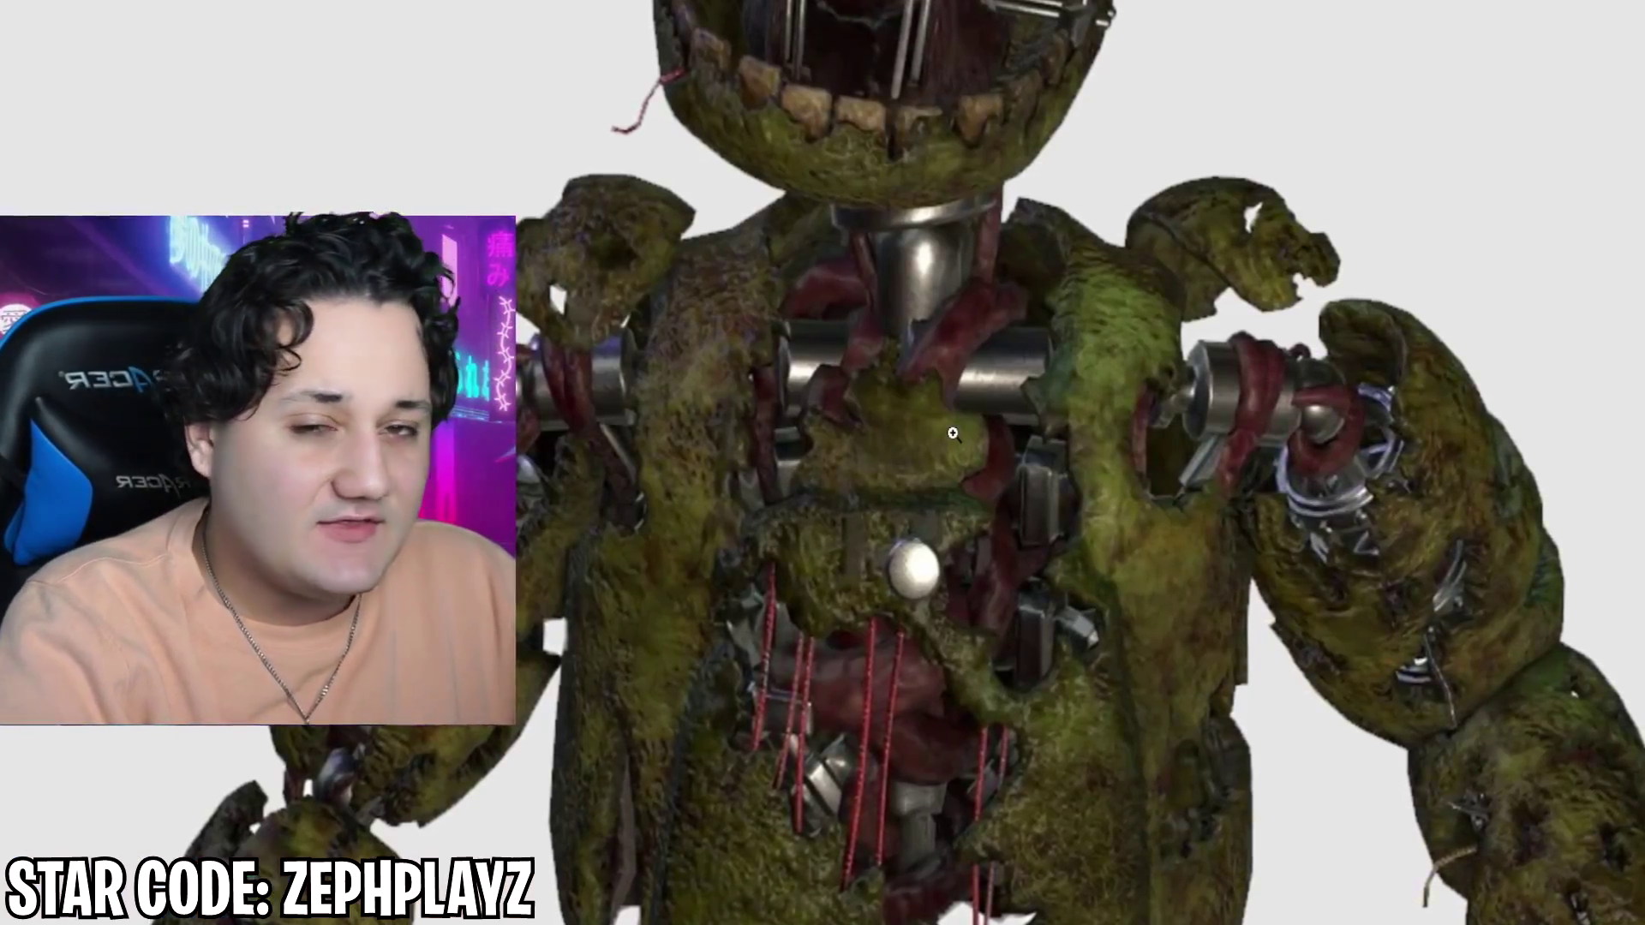
pyautogui.click(953, 433)
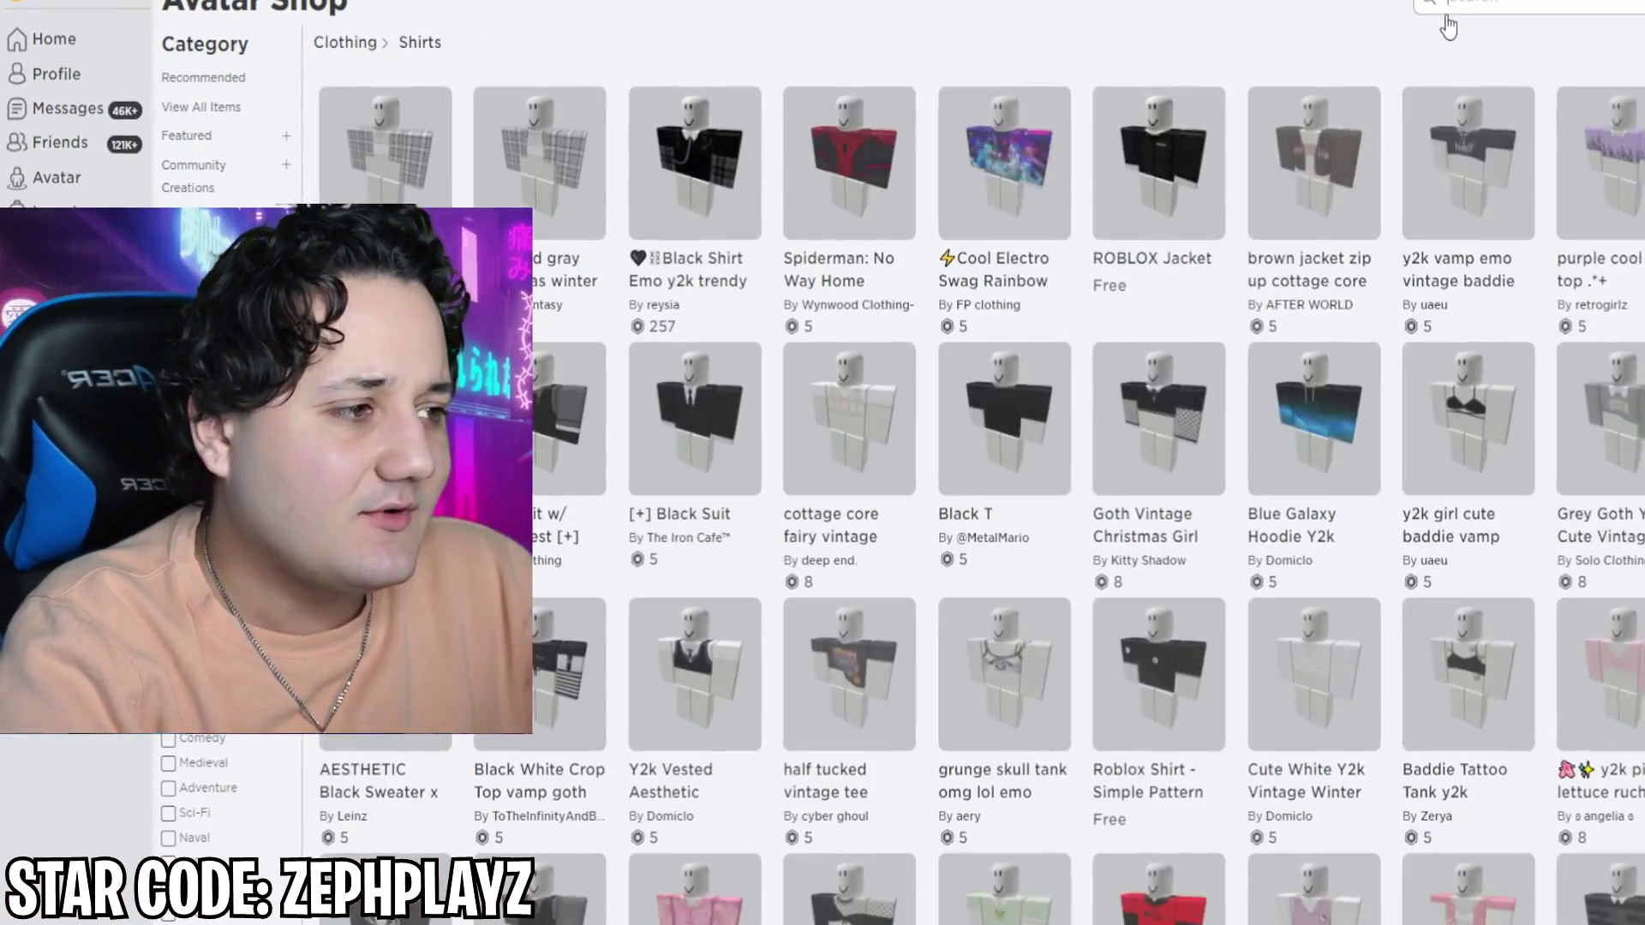
# Search shirts for 'william afton springtrap' and start buying the 5-Robux Springtrap (FNaF 3) + shirt.
pyautogui.click(1456, 12)
pyautogui.write('wil')
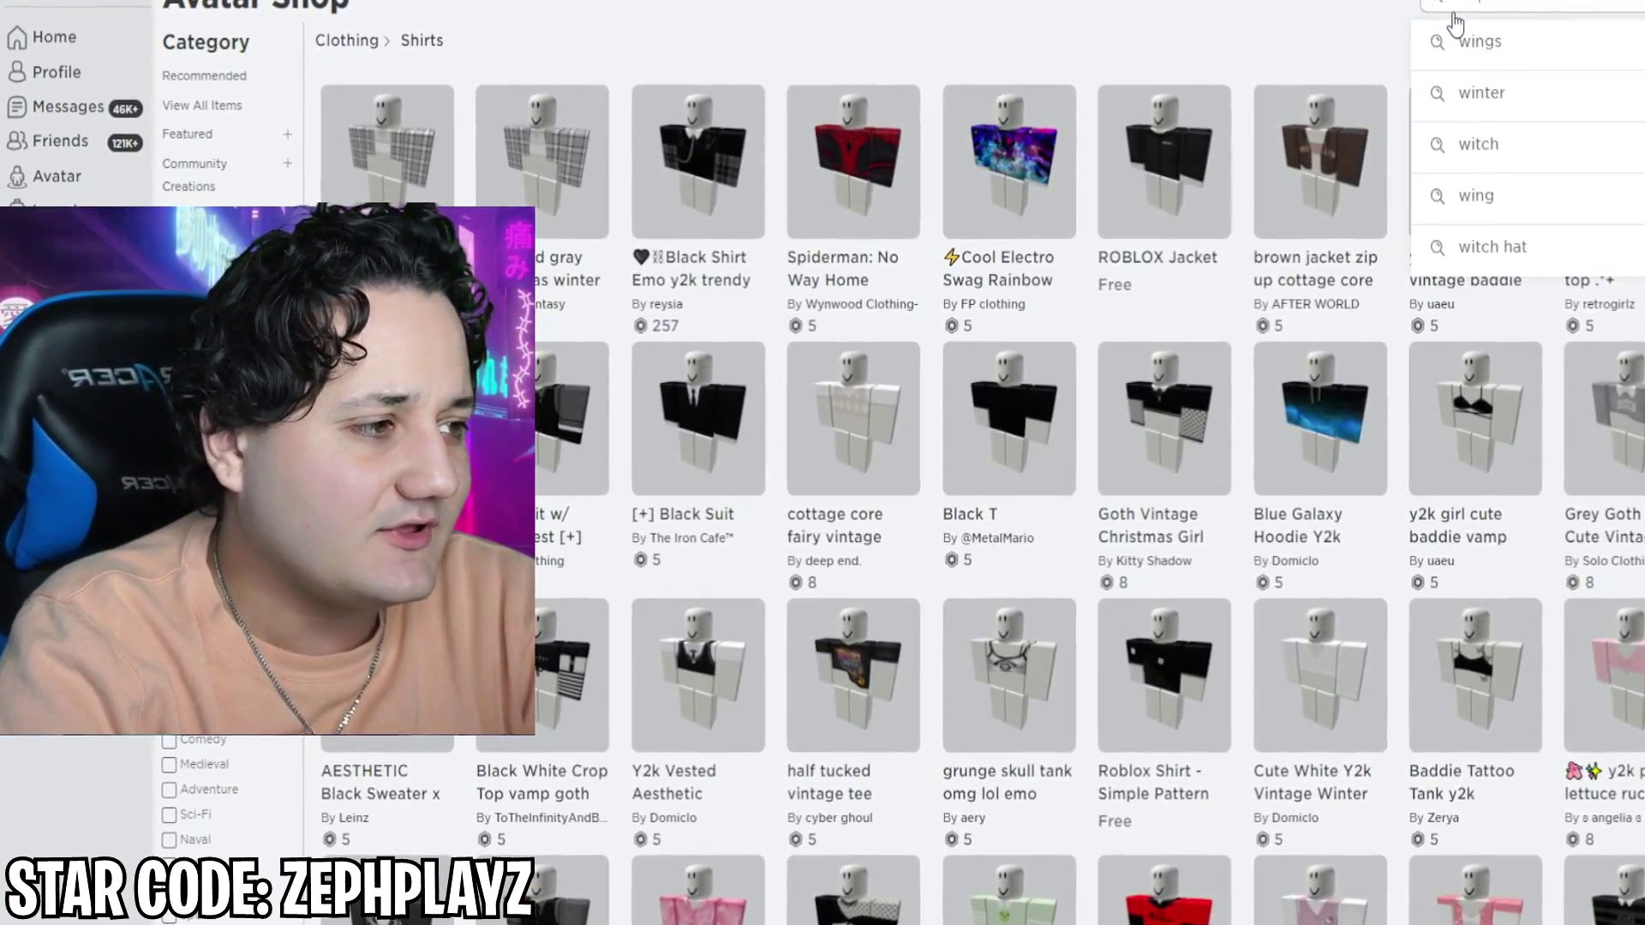
pyautogui.write('liam afton springtrap')
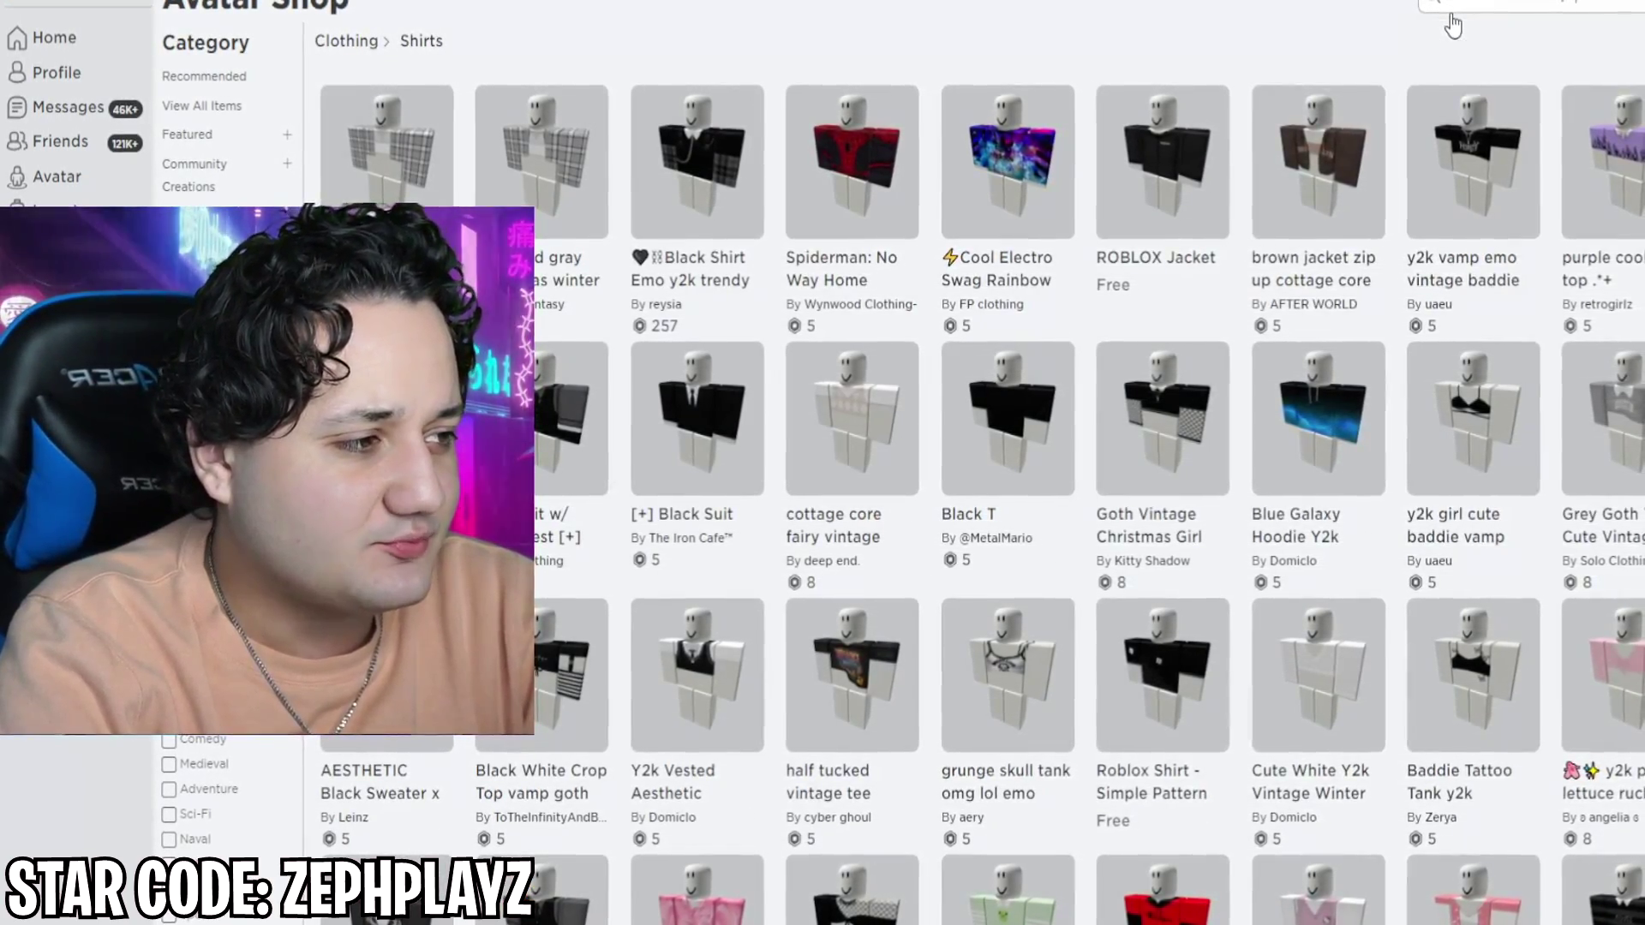
pyautogui.press('Return')
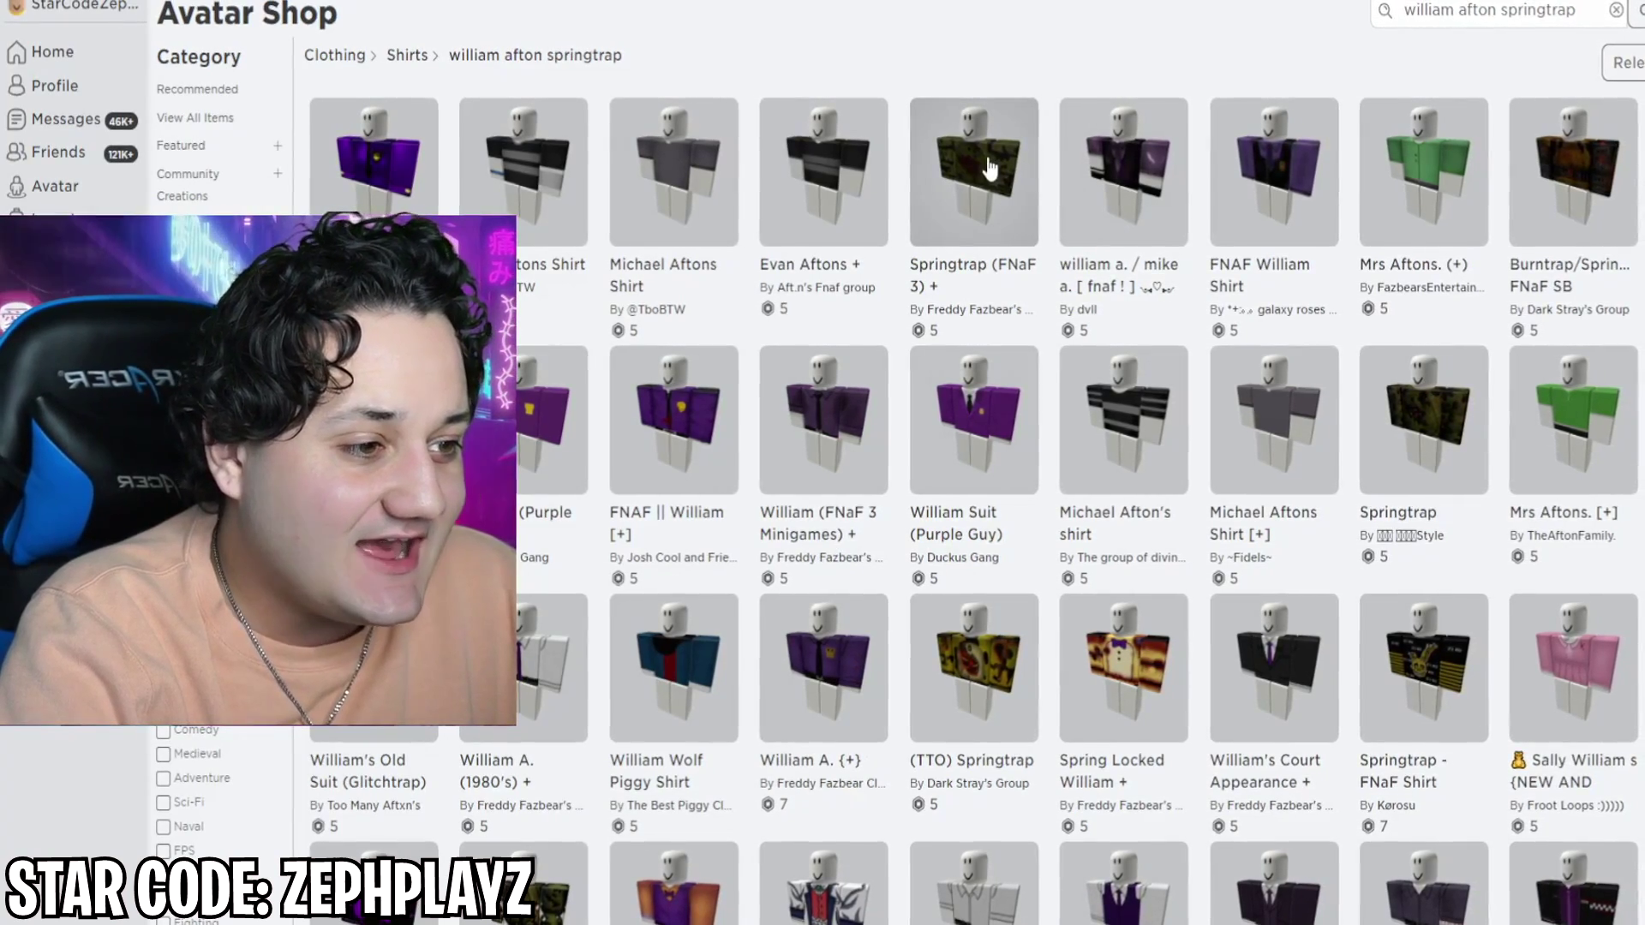
pyautogui.click(991, 197)
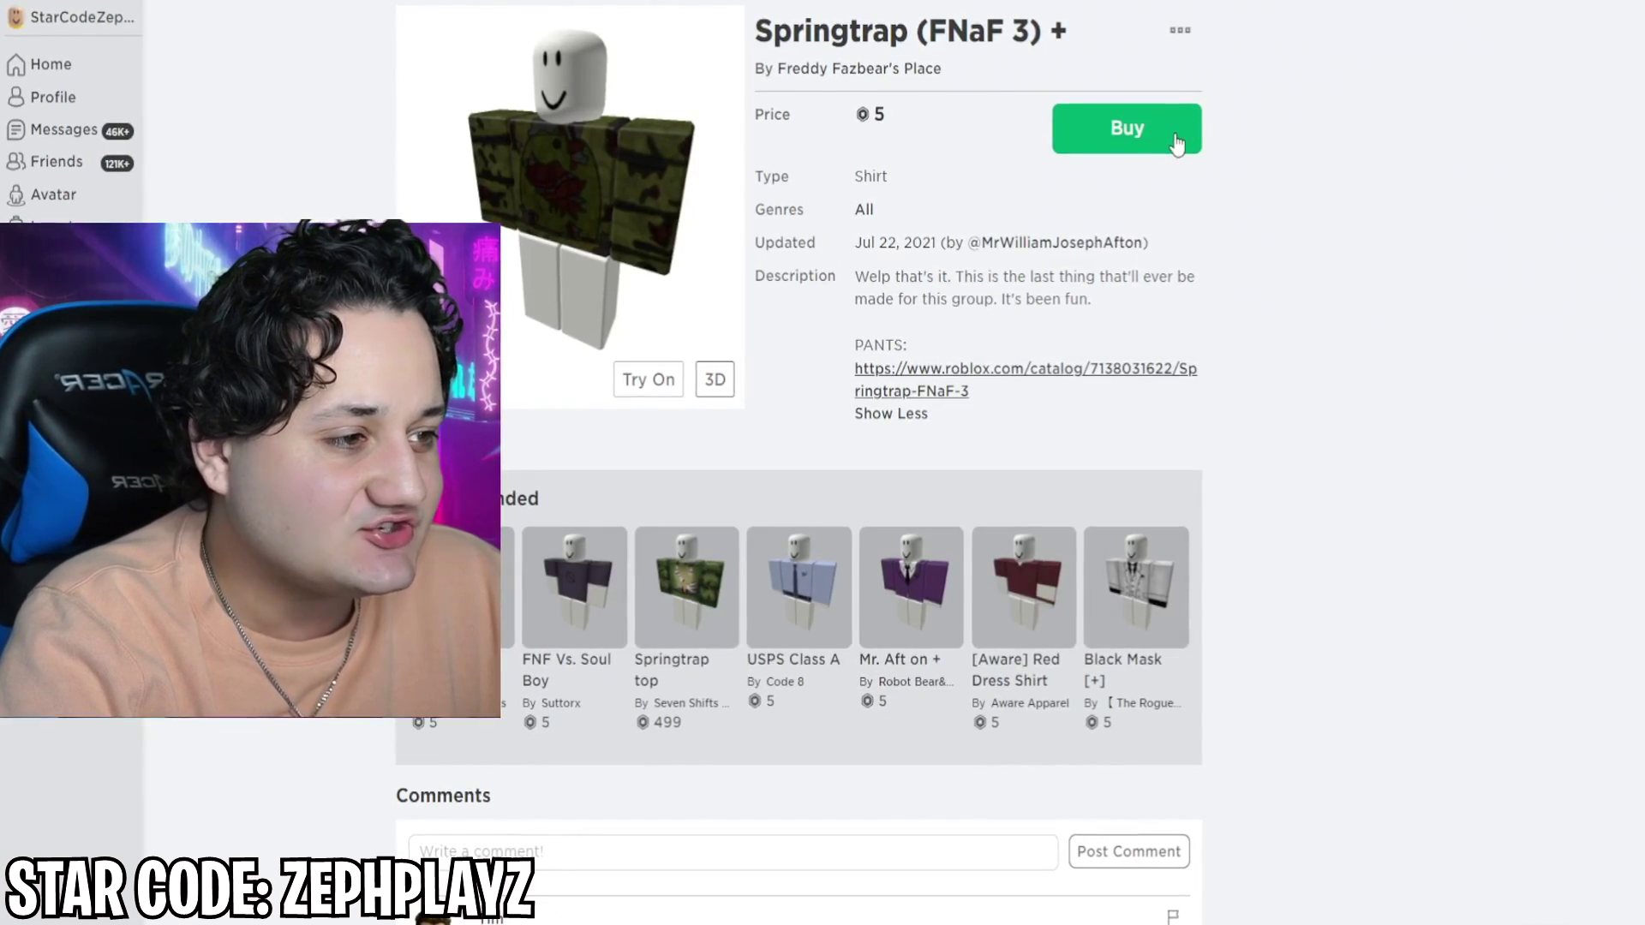
pyautogui.click(1133, 126)
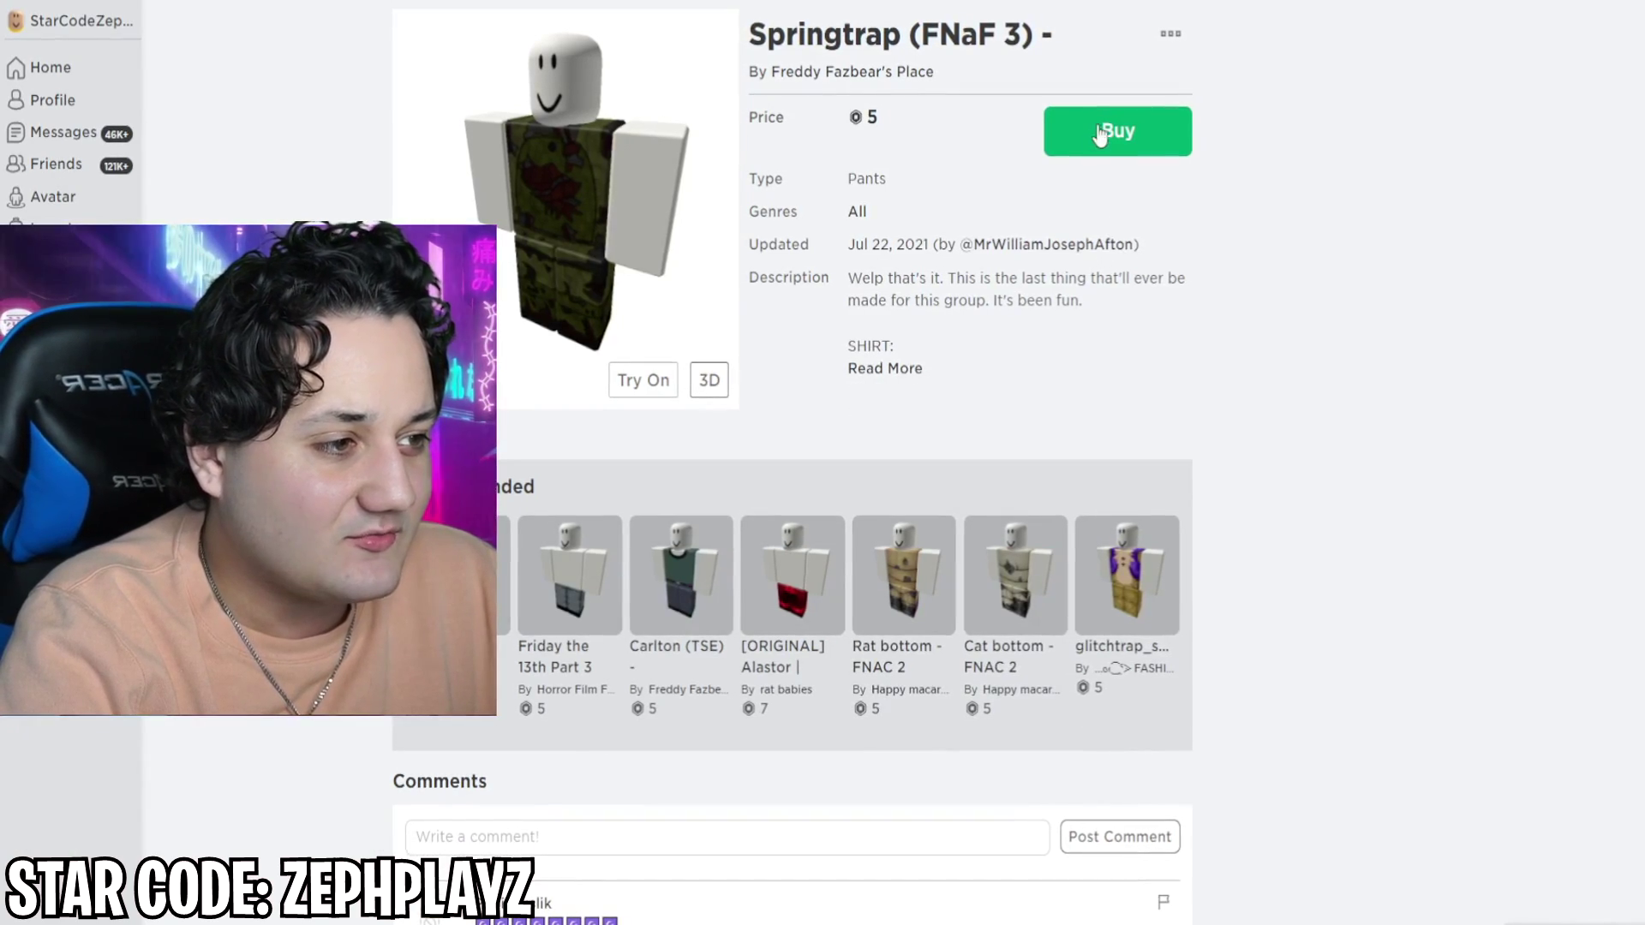
# Complete the 5-Robux Springtrap (FNaF 3) purchase and go to the Avatar Editor.
pyautogui.click(1101, 135)
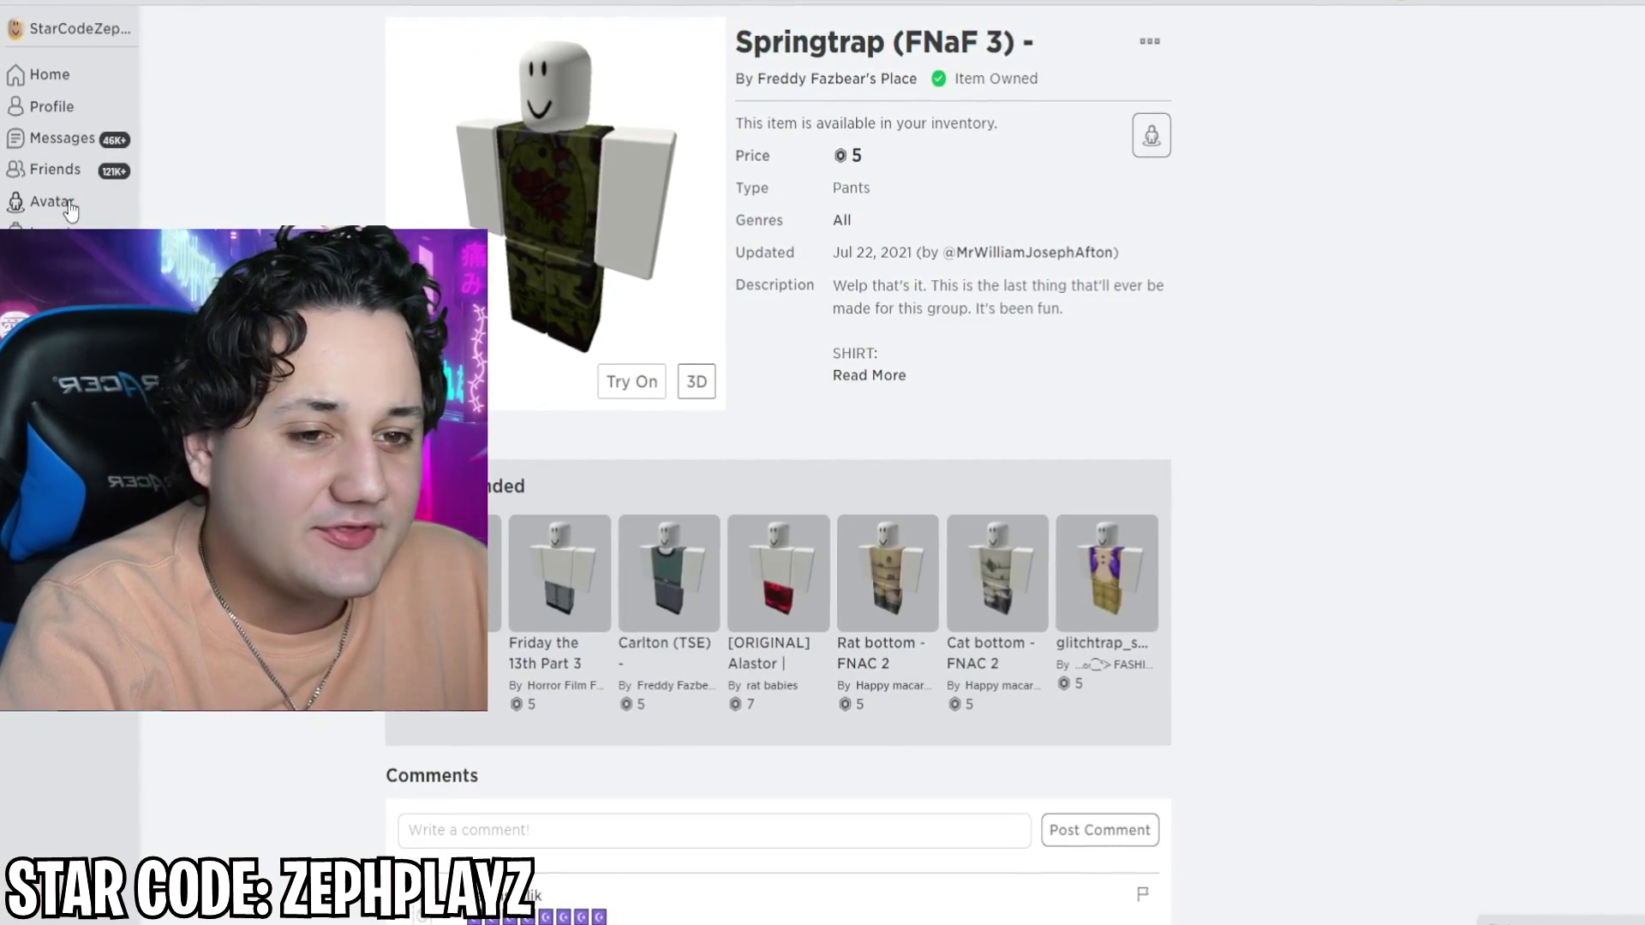
pyautogui.click(69, 205)
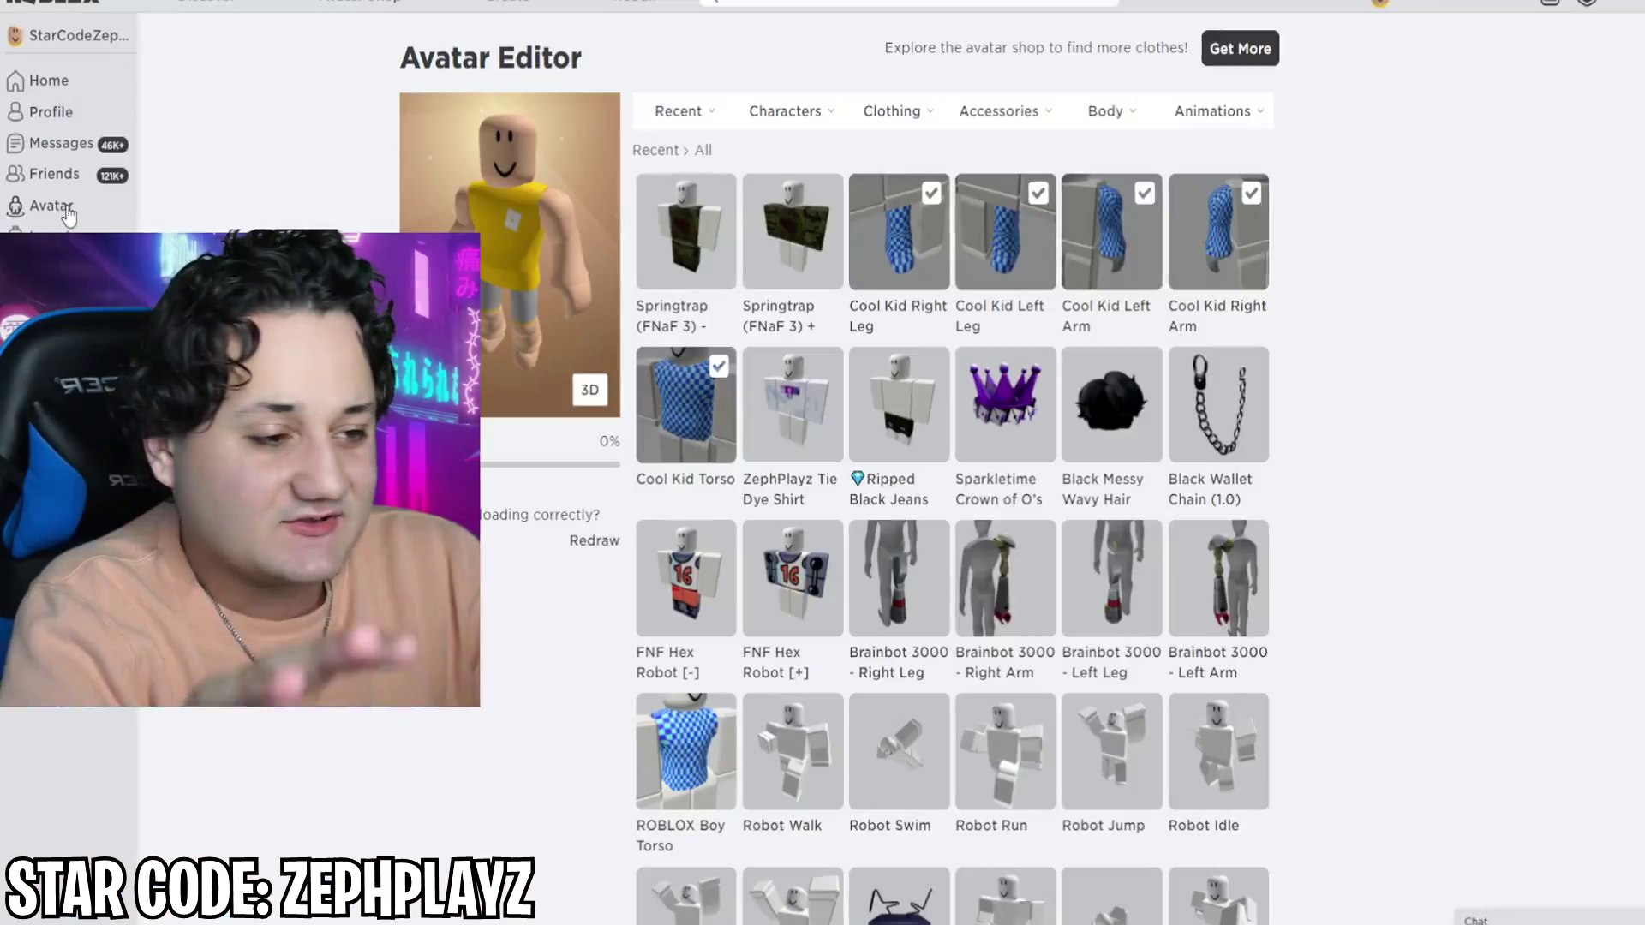
# Wear the Elder Animation package from the purchased Characters list.
pyautogui.moveTo(754, 107)
pyautogui.click(681, 157)
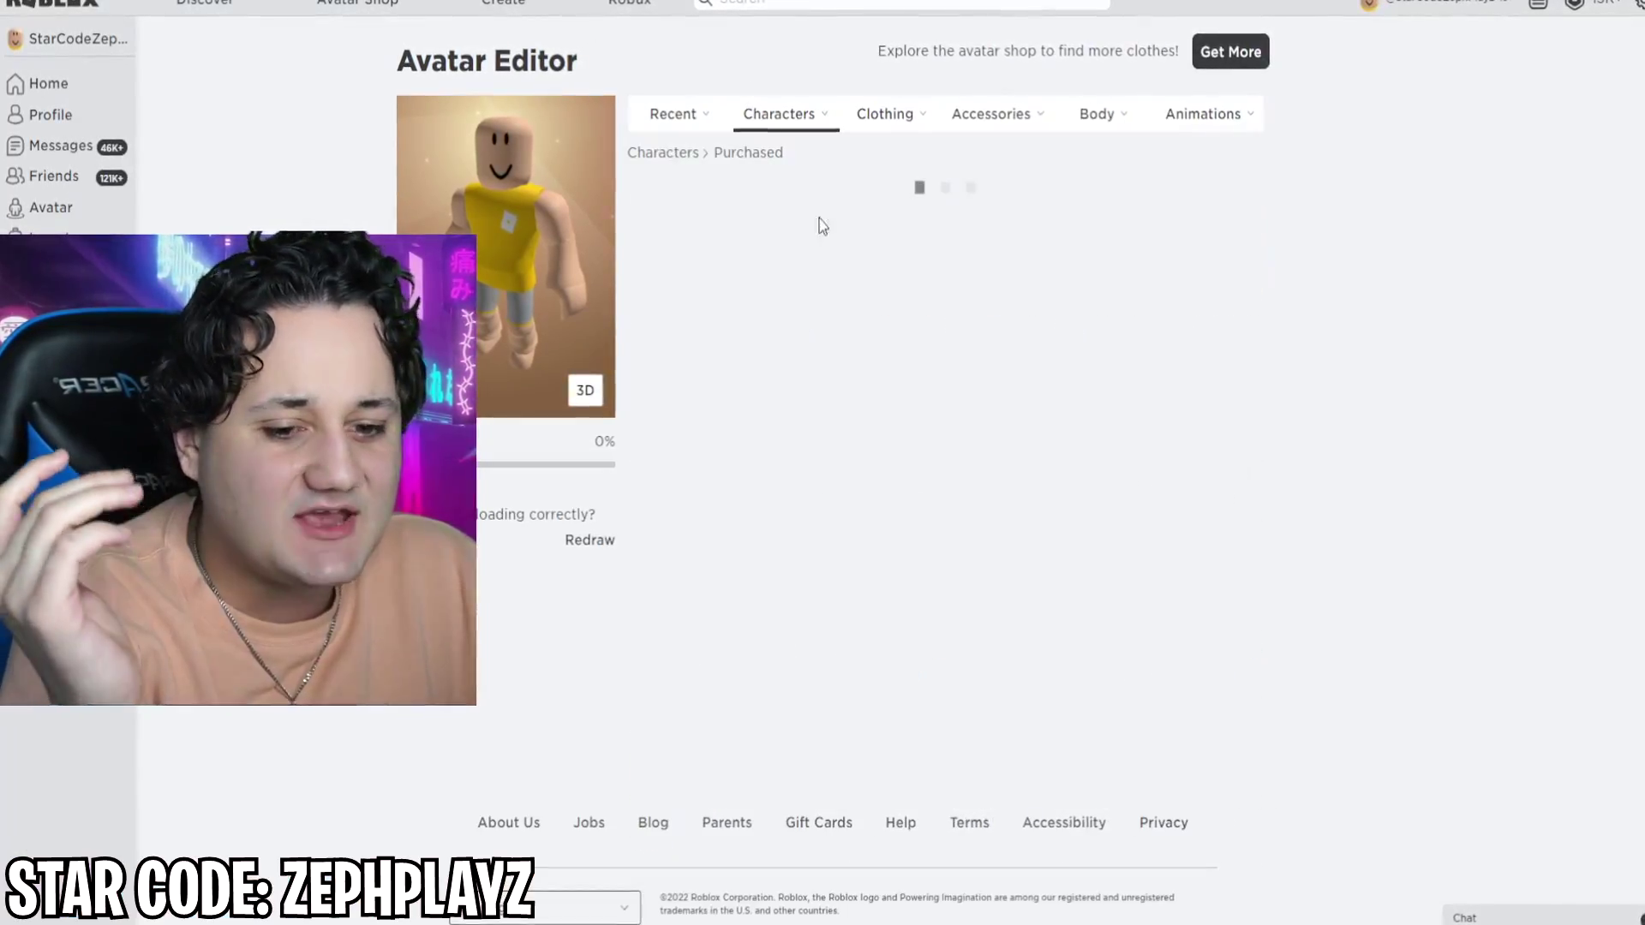
pyautogui.scroll(-10, 953, 428)
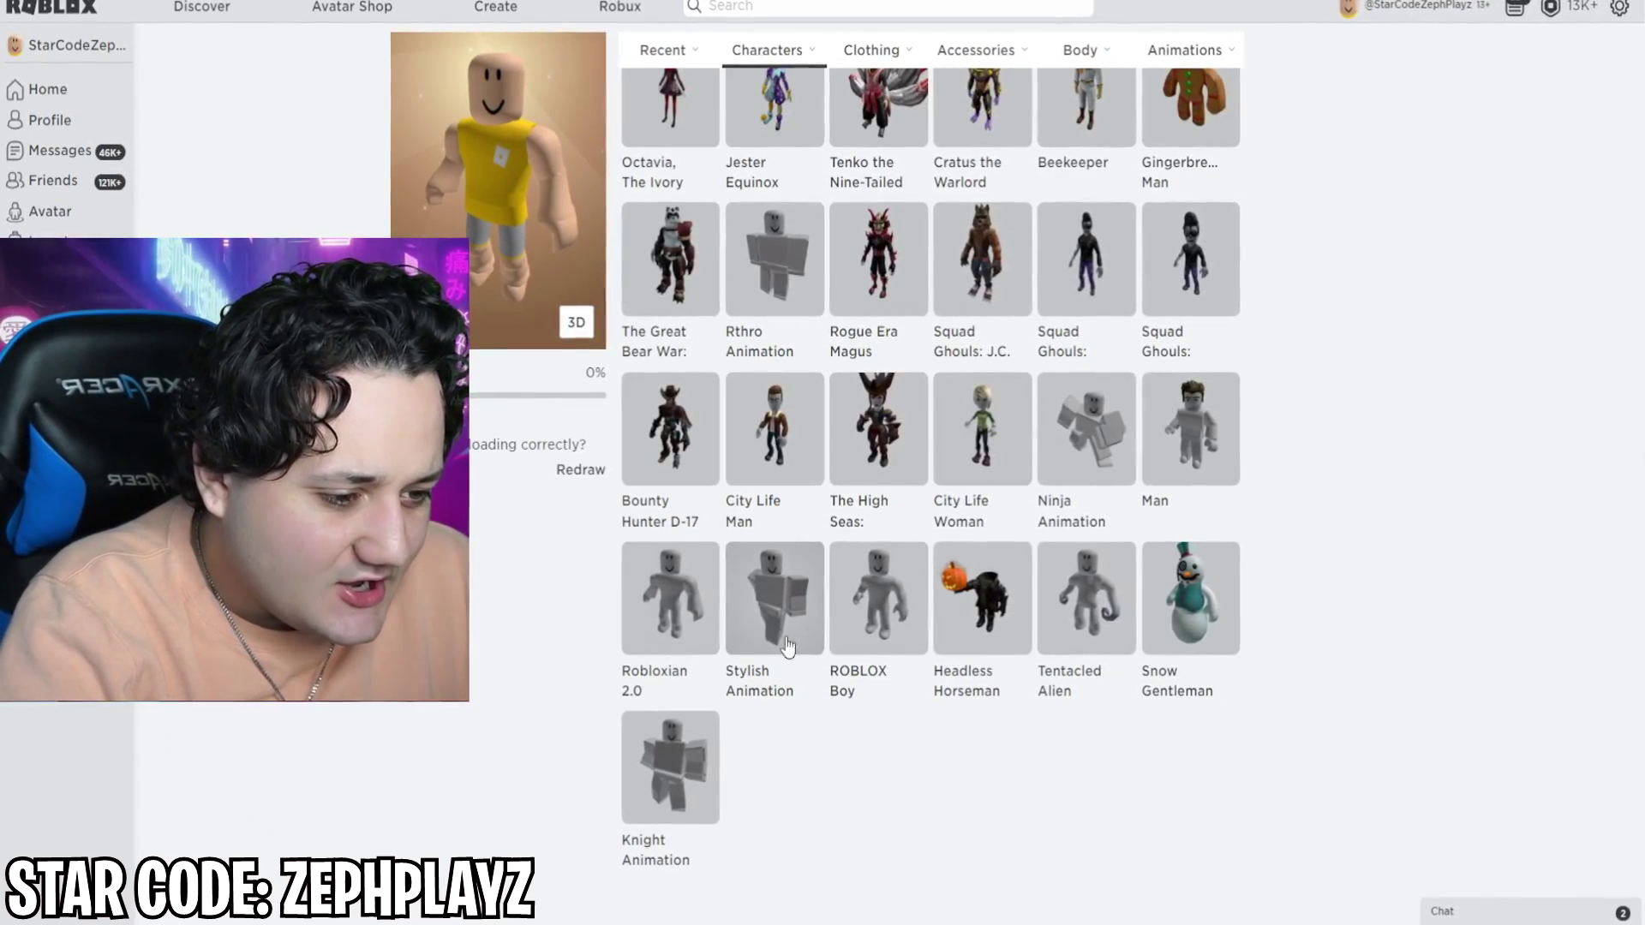
pyautogui.scroll(8, 882, 734)
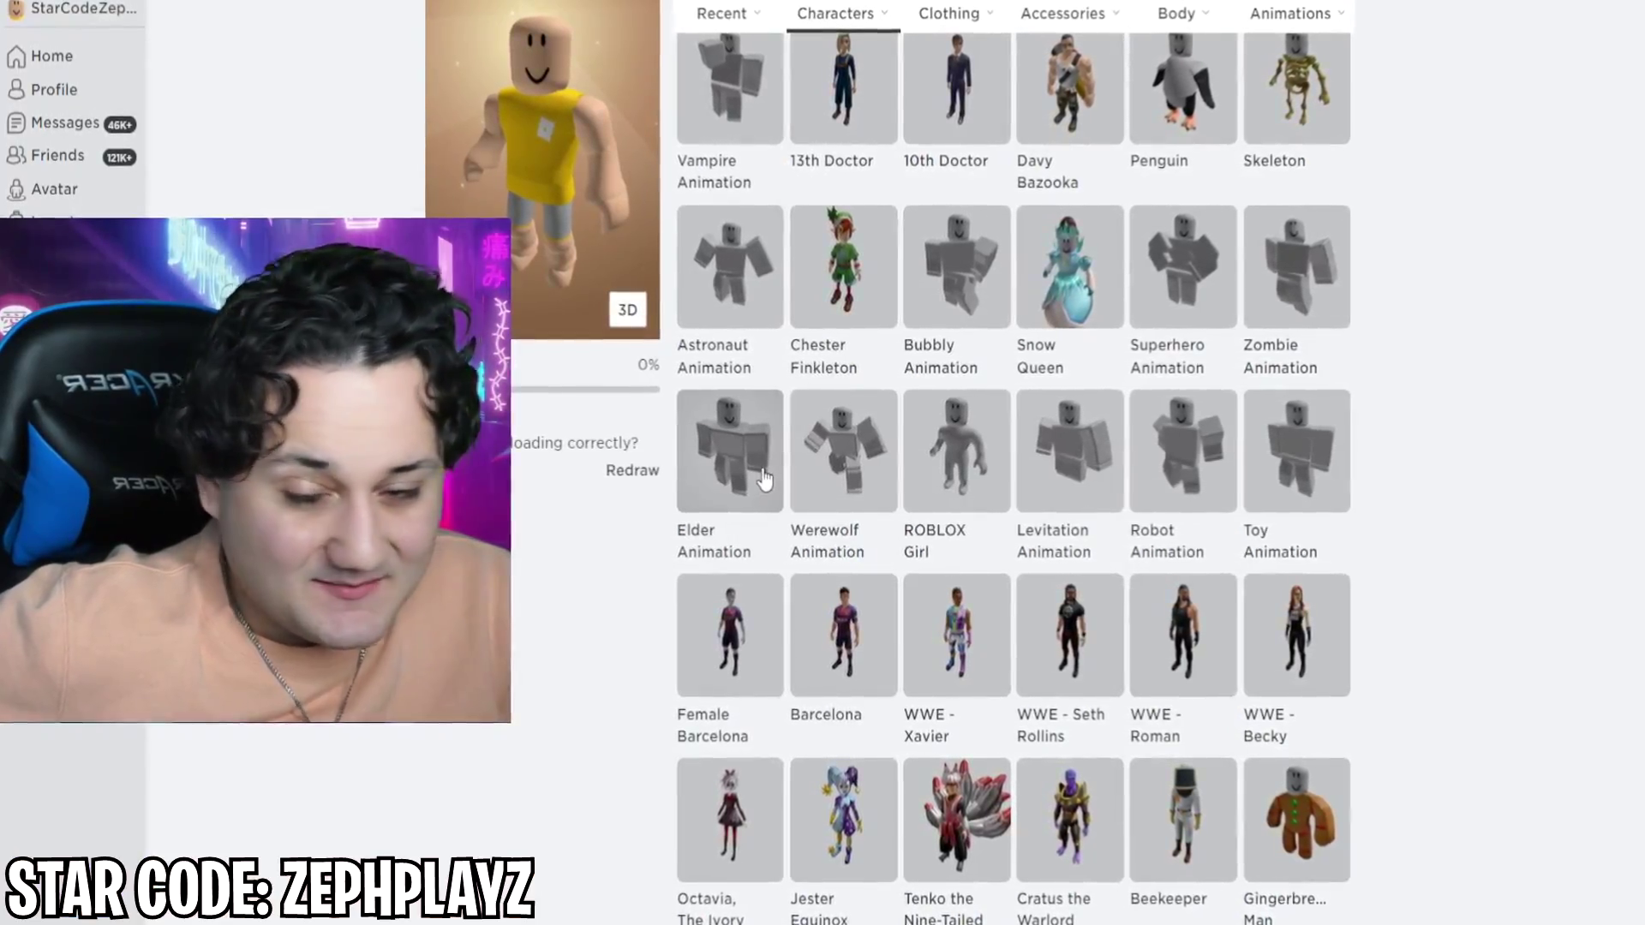
pyautogui.click(765, 480)
# Show all recently used items, including both Springtrap (FNaF 3) clothing pieces.
pyautogui.scroll(3, 771, 467)
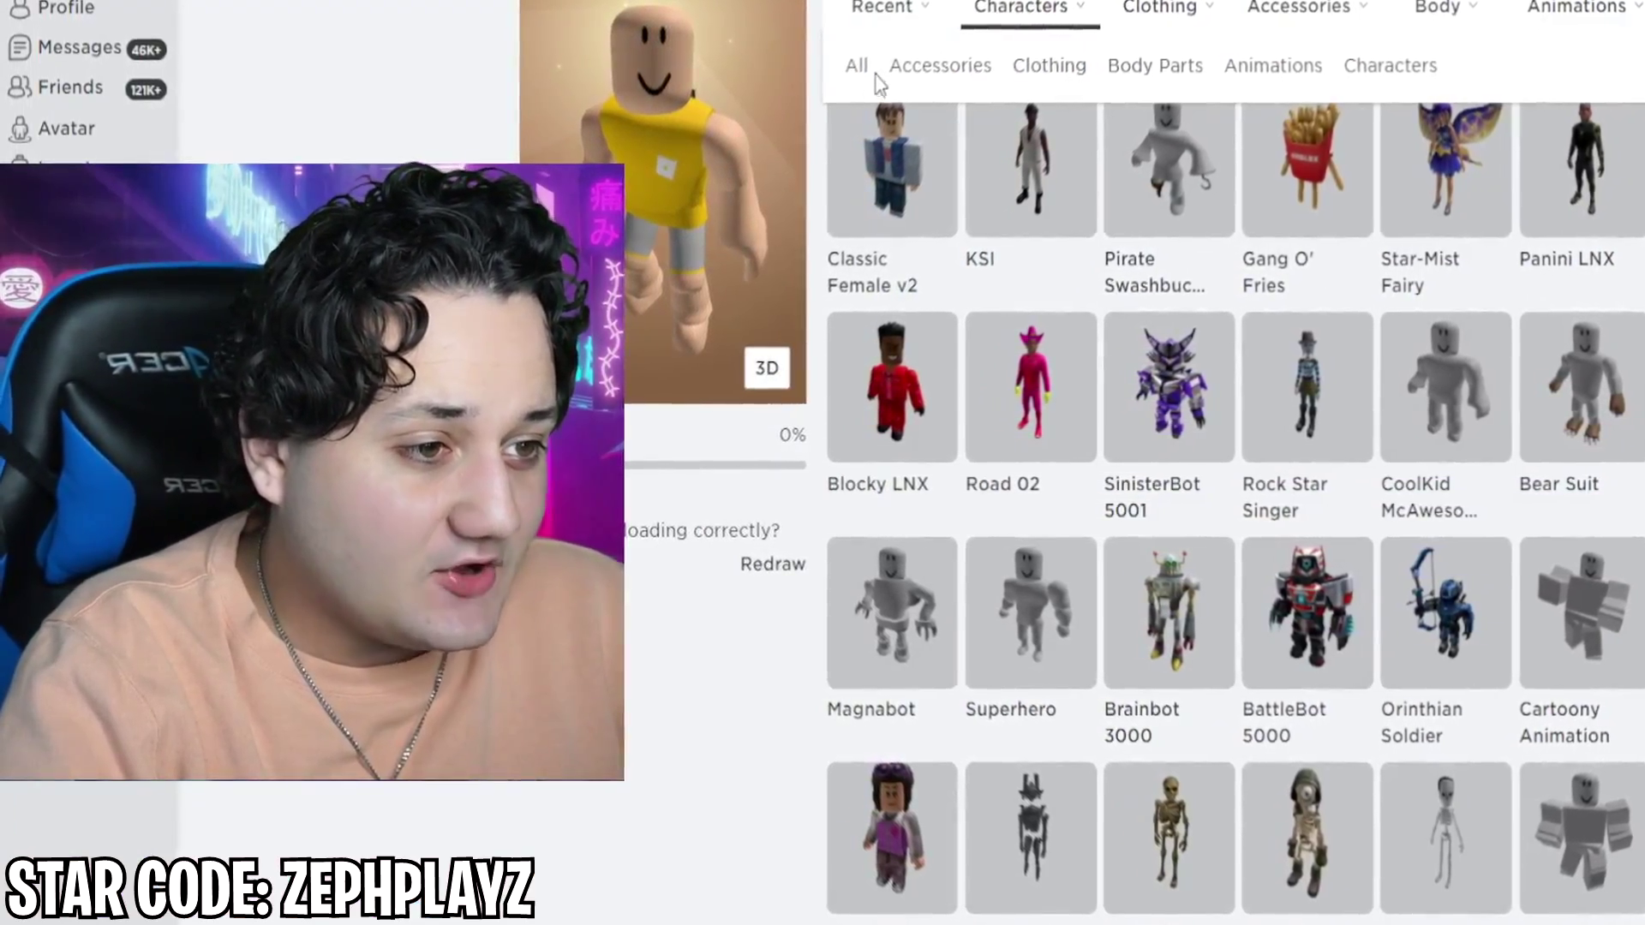
pyautogui.click(872, 70)
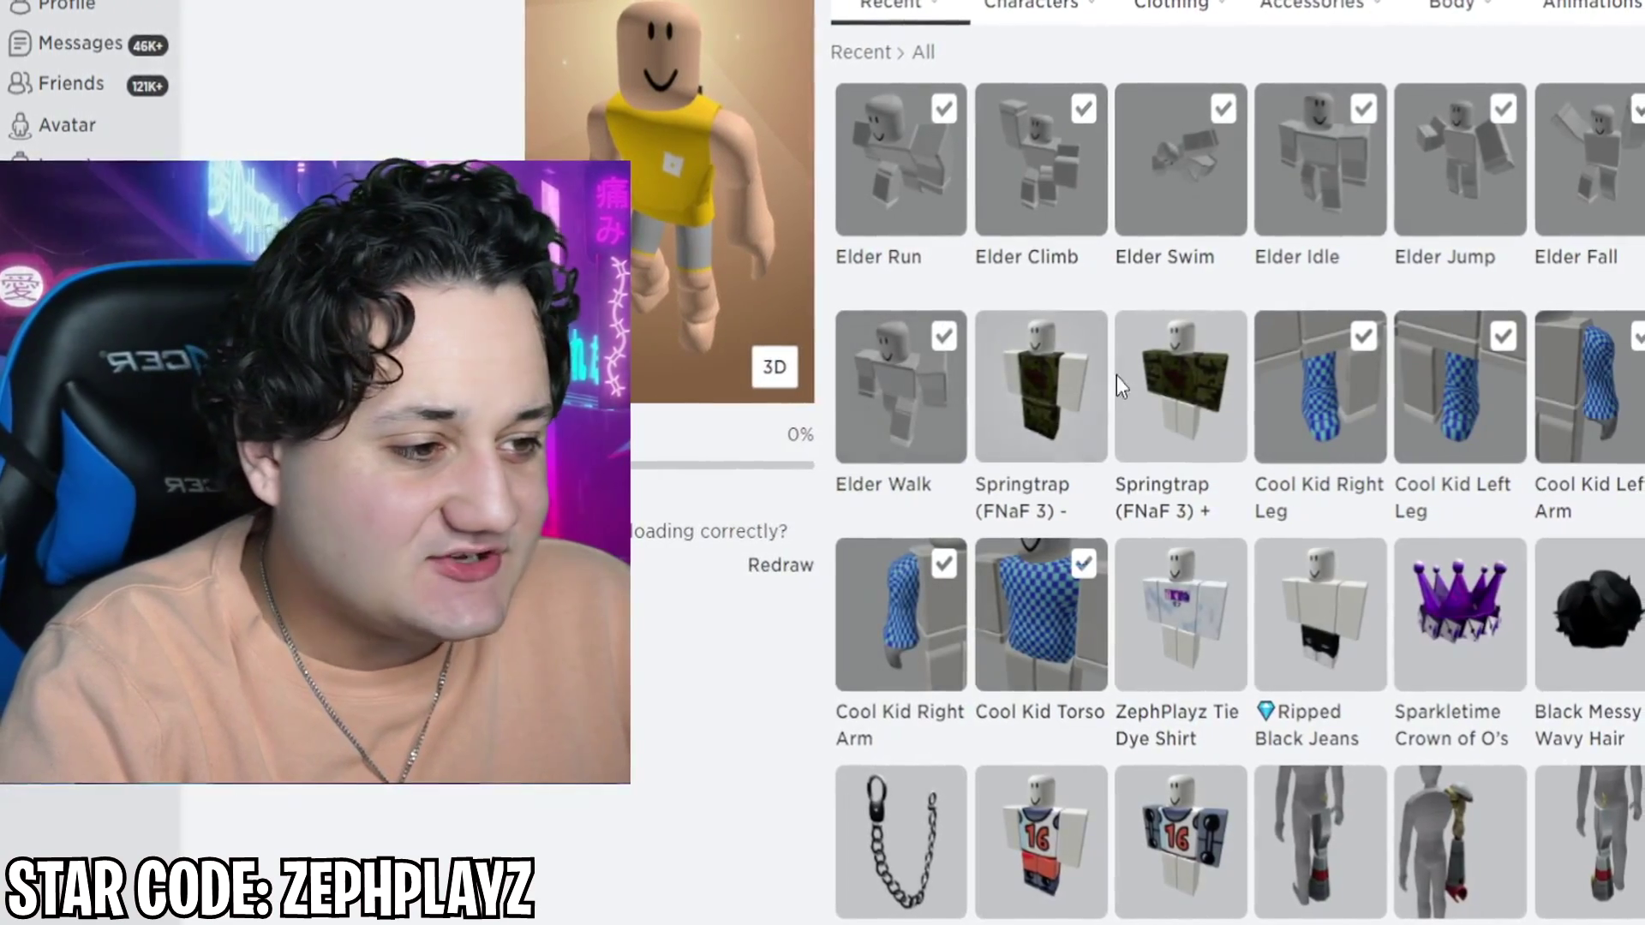
pyautogui.moveTo(1159, 9)
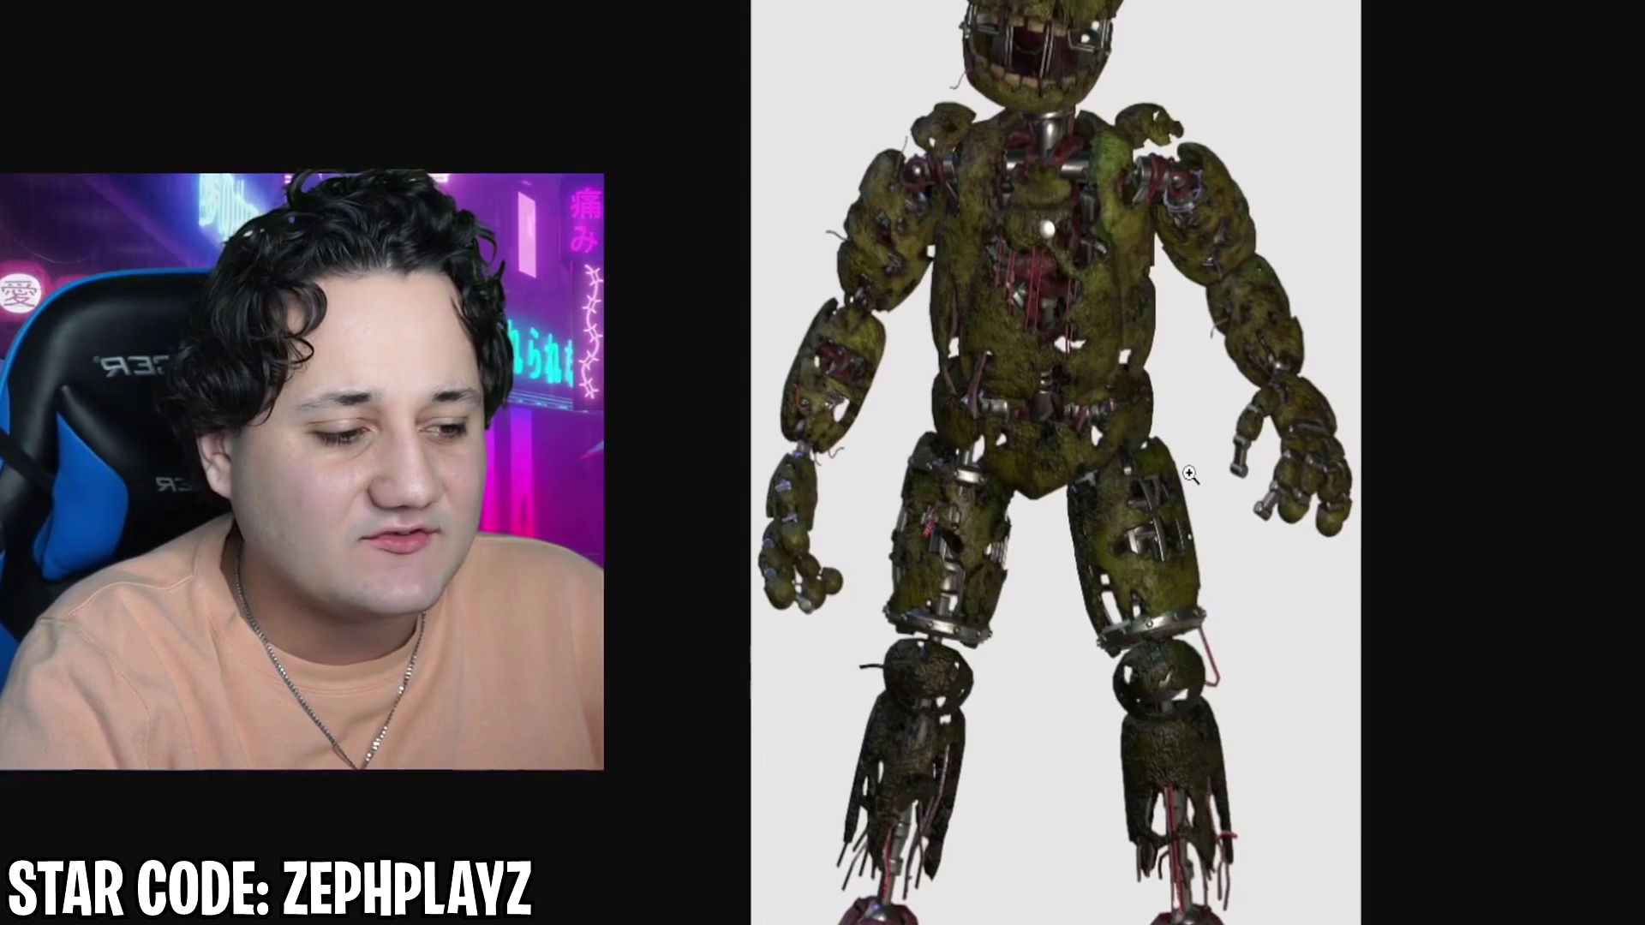
pyautogui.scroll(2, 798, 641)
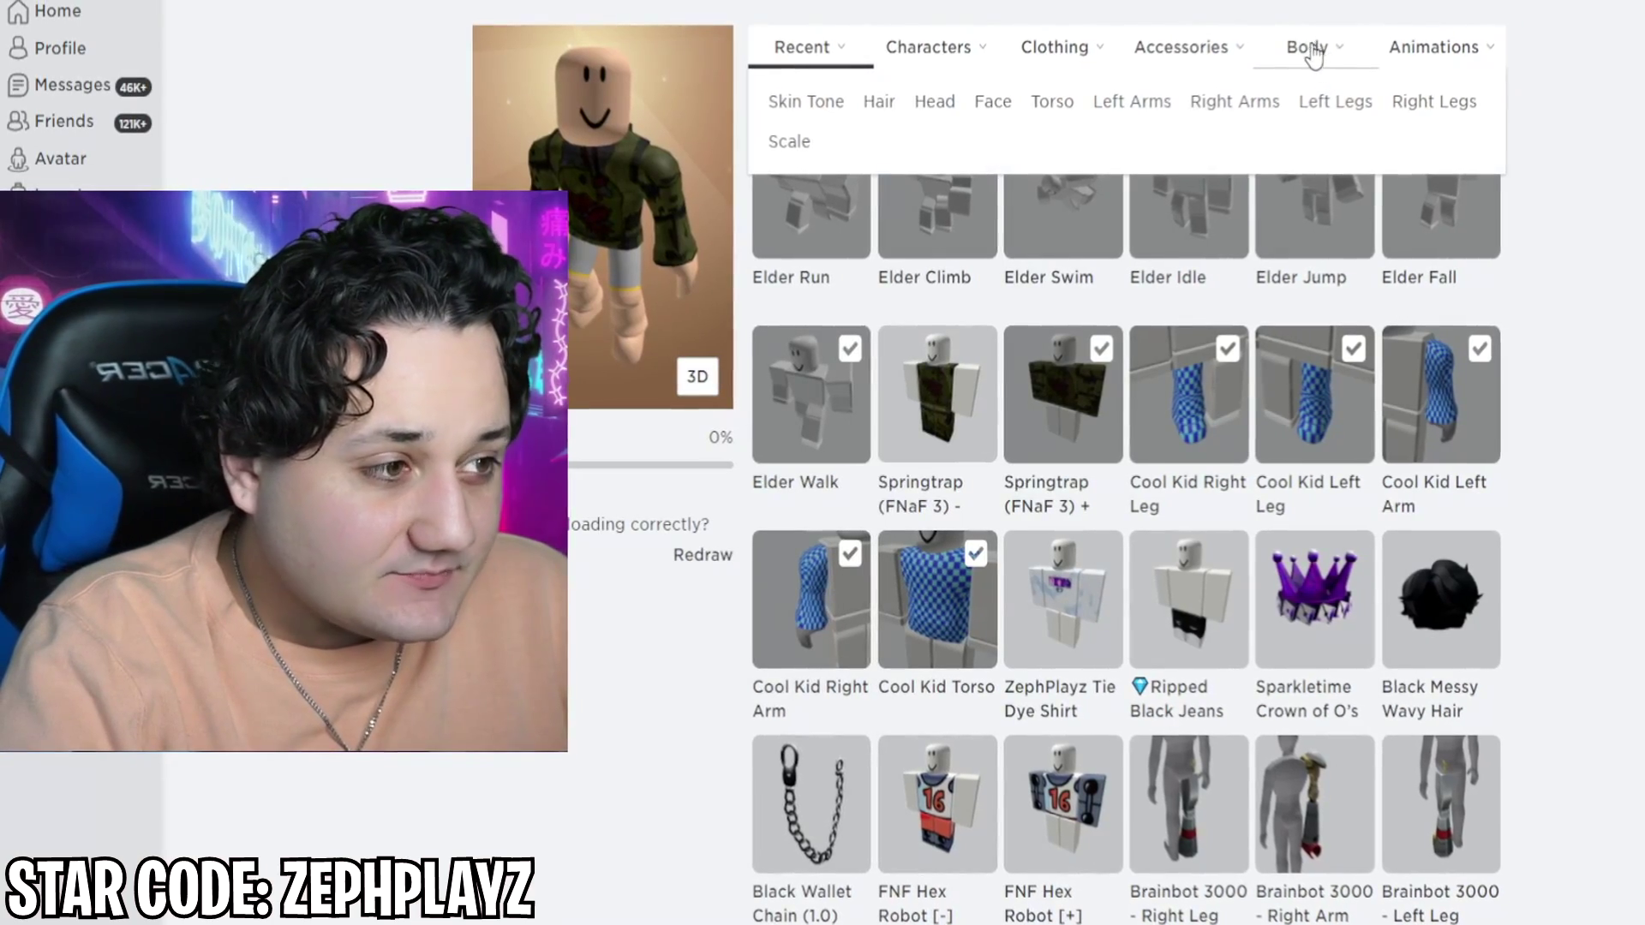
# Give the avatar dark green skin using the advanced Skin Tone picker.
pyautogui.click(954, 443)
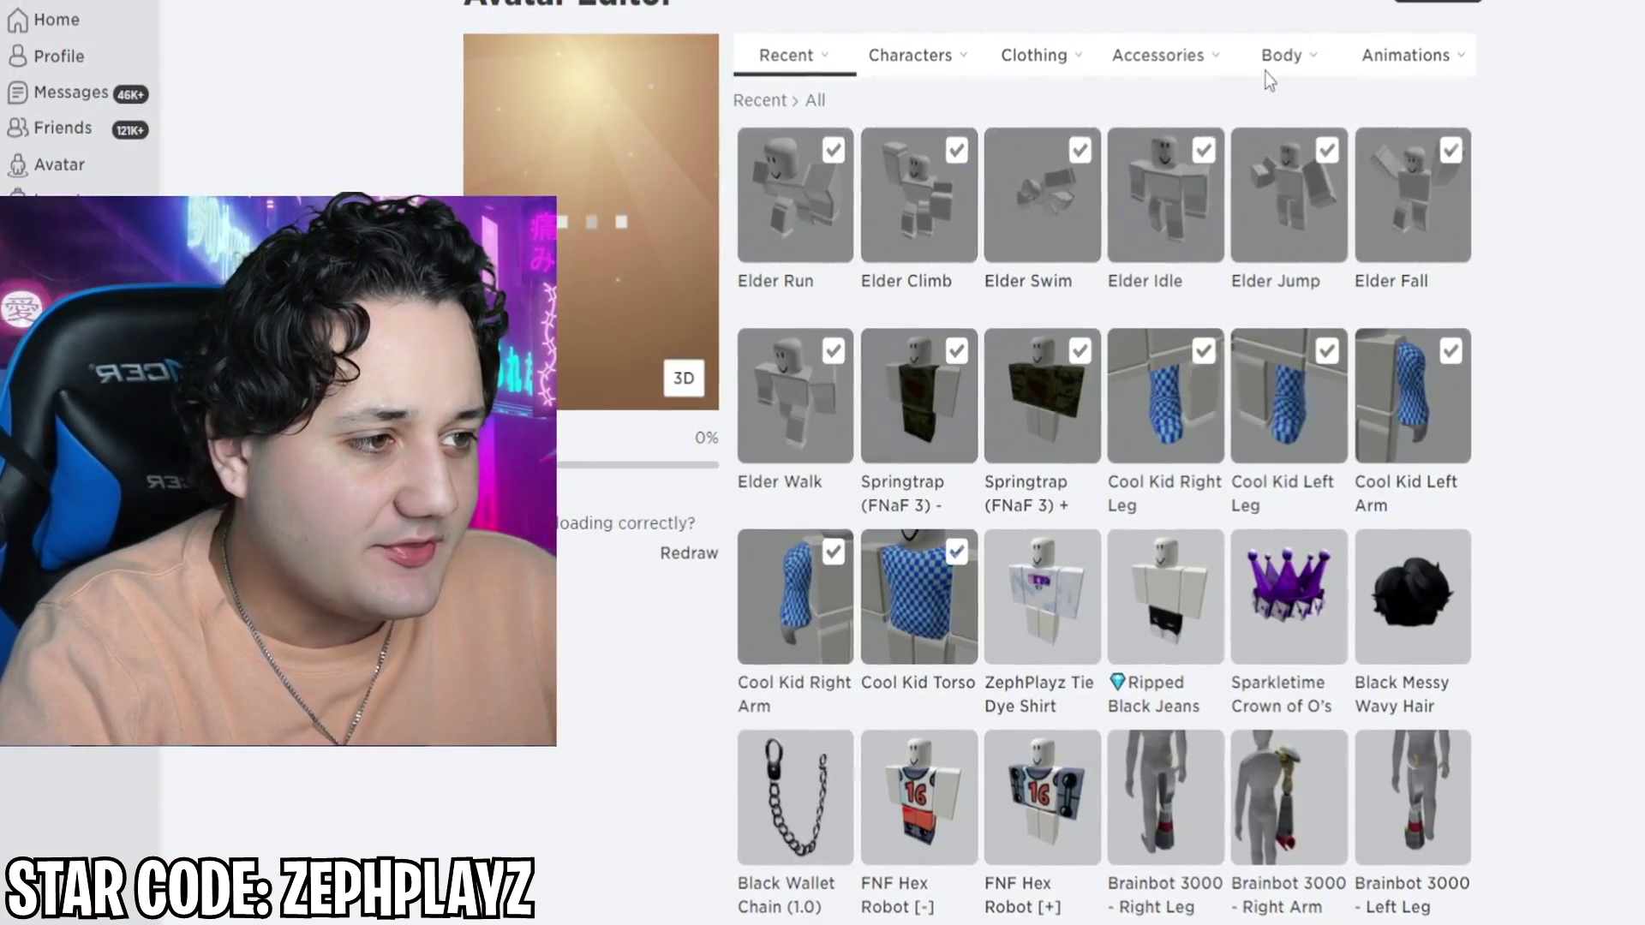
pyautogui.moveTo(1289, 54)
pyautogui.click(789, 107)
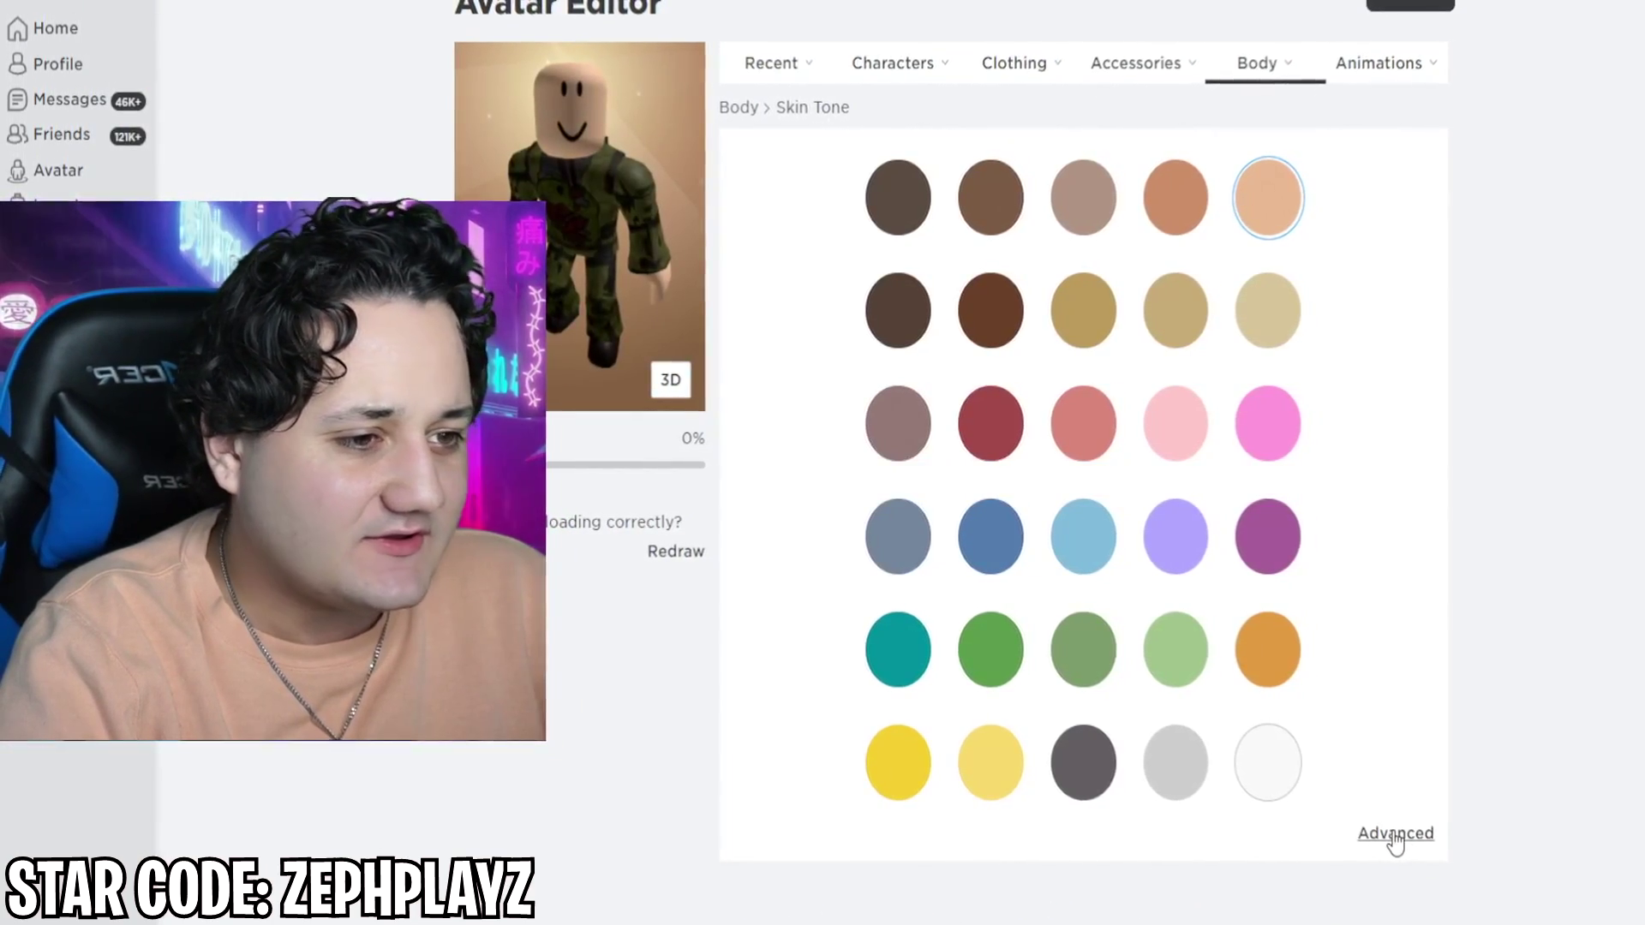
pyautogui.click(1395, 834)
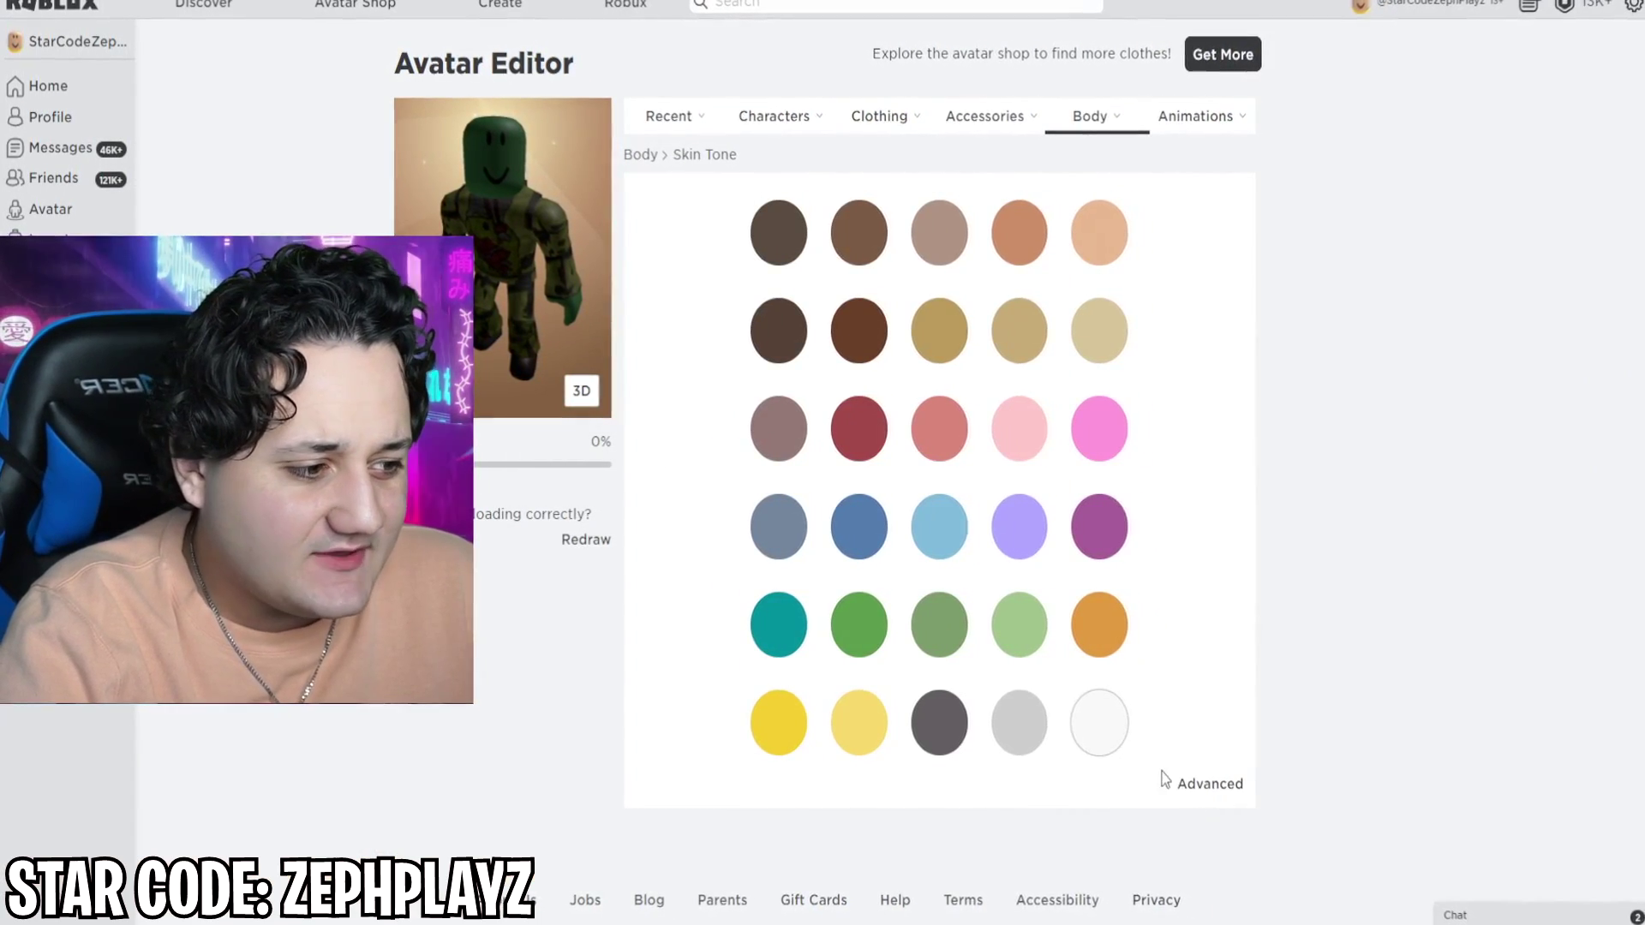
pyautogui.click(1210, 779)
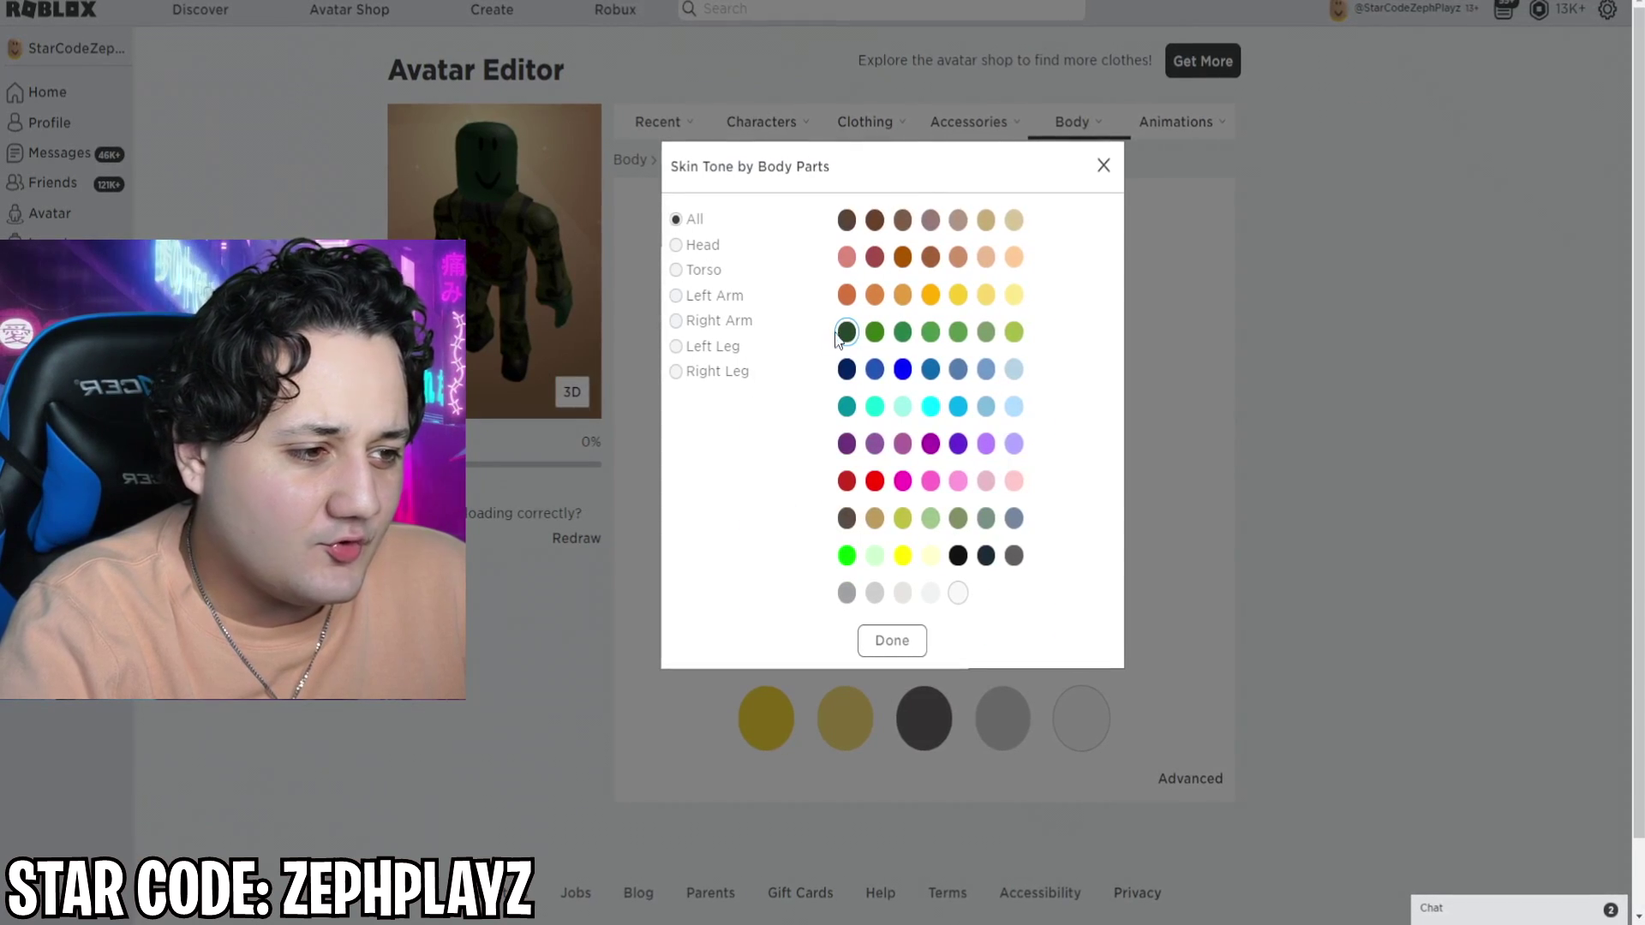
# Set every body part's skin tone to black and confirm with Done.
pyautogui.click(971, 561)
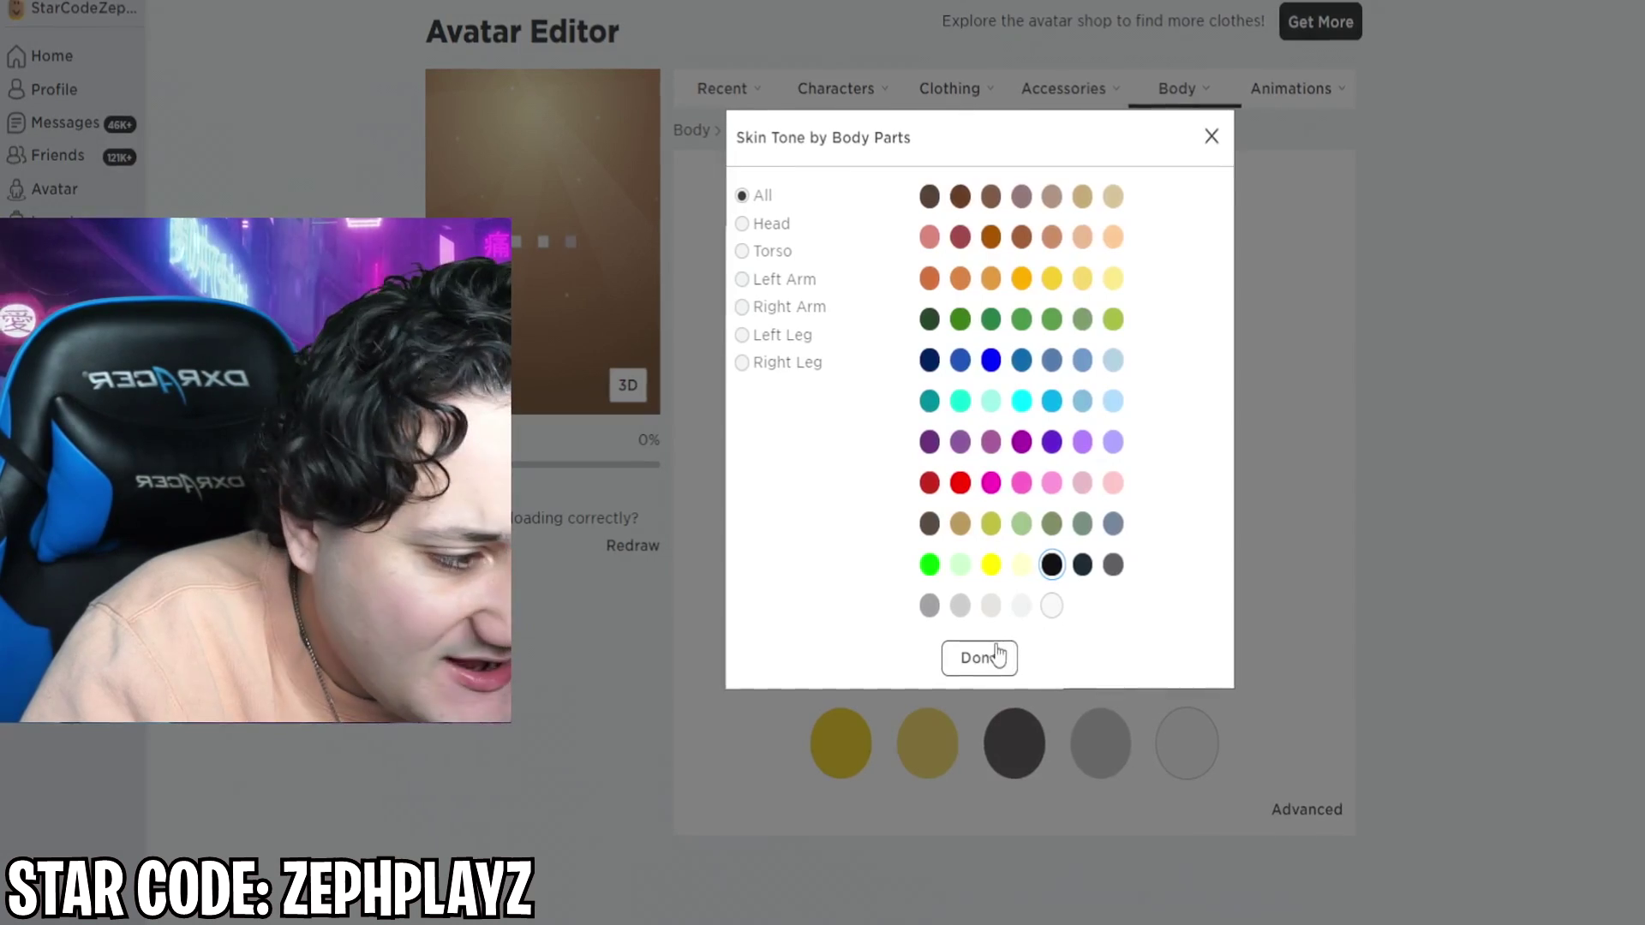
pyautogui.click(1000, 661)
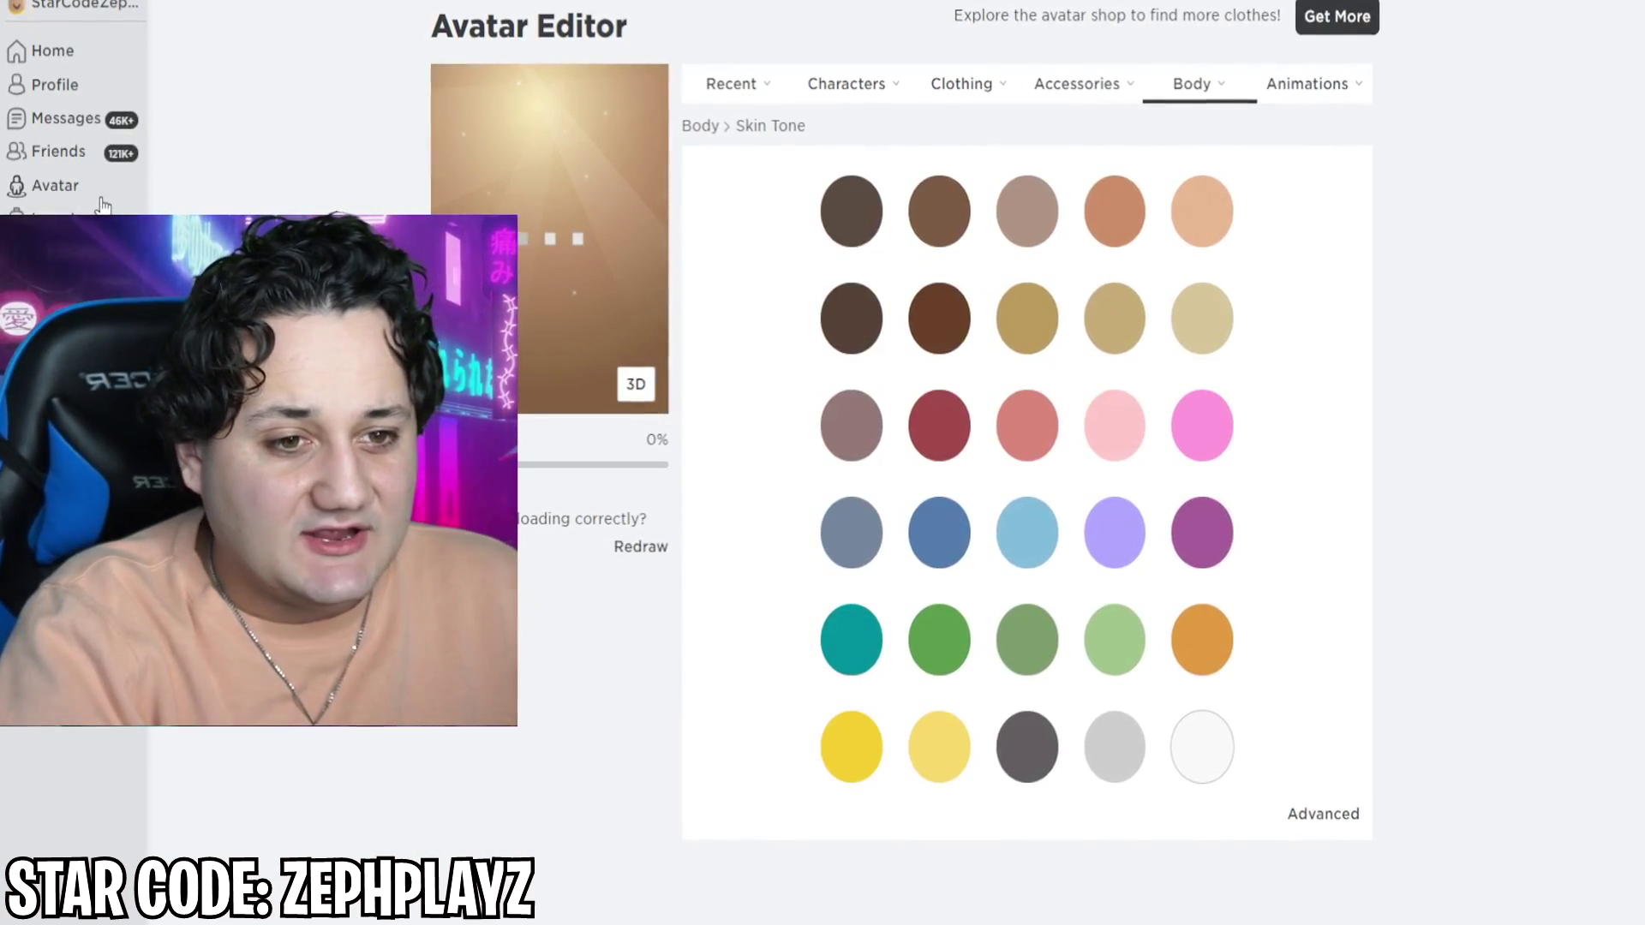
pyautogui.click(89, 199)
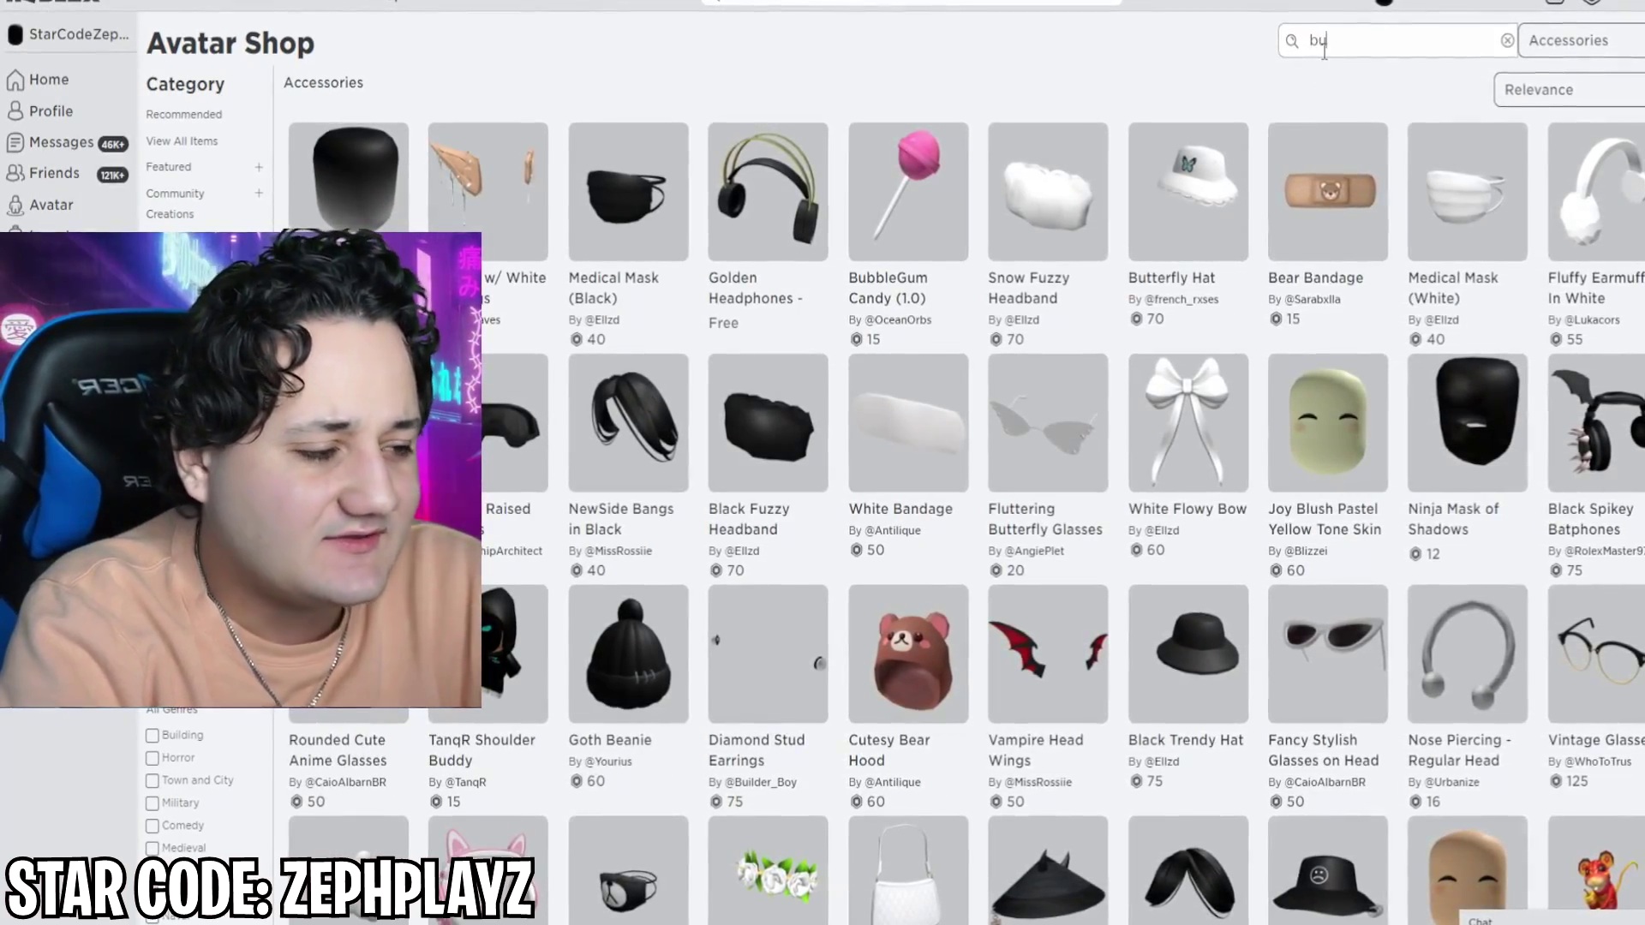
# Search Accessories for 'bunny', view the Bunny Normal Mask, then browse the next results page.
pyautogui.write('nny')
pyautogui.press('Return')
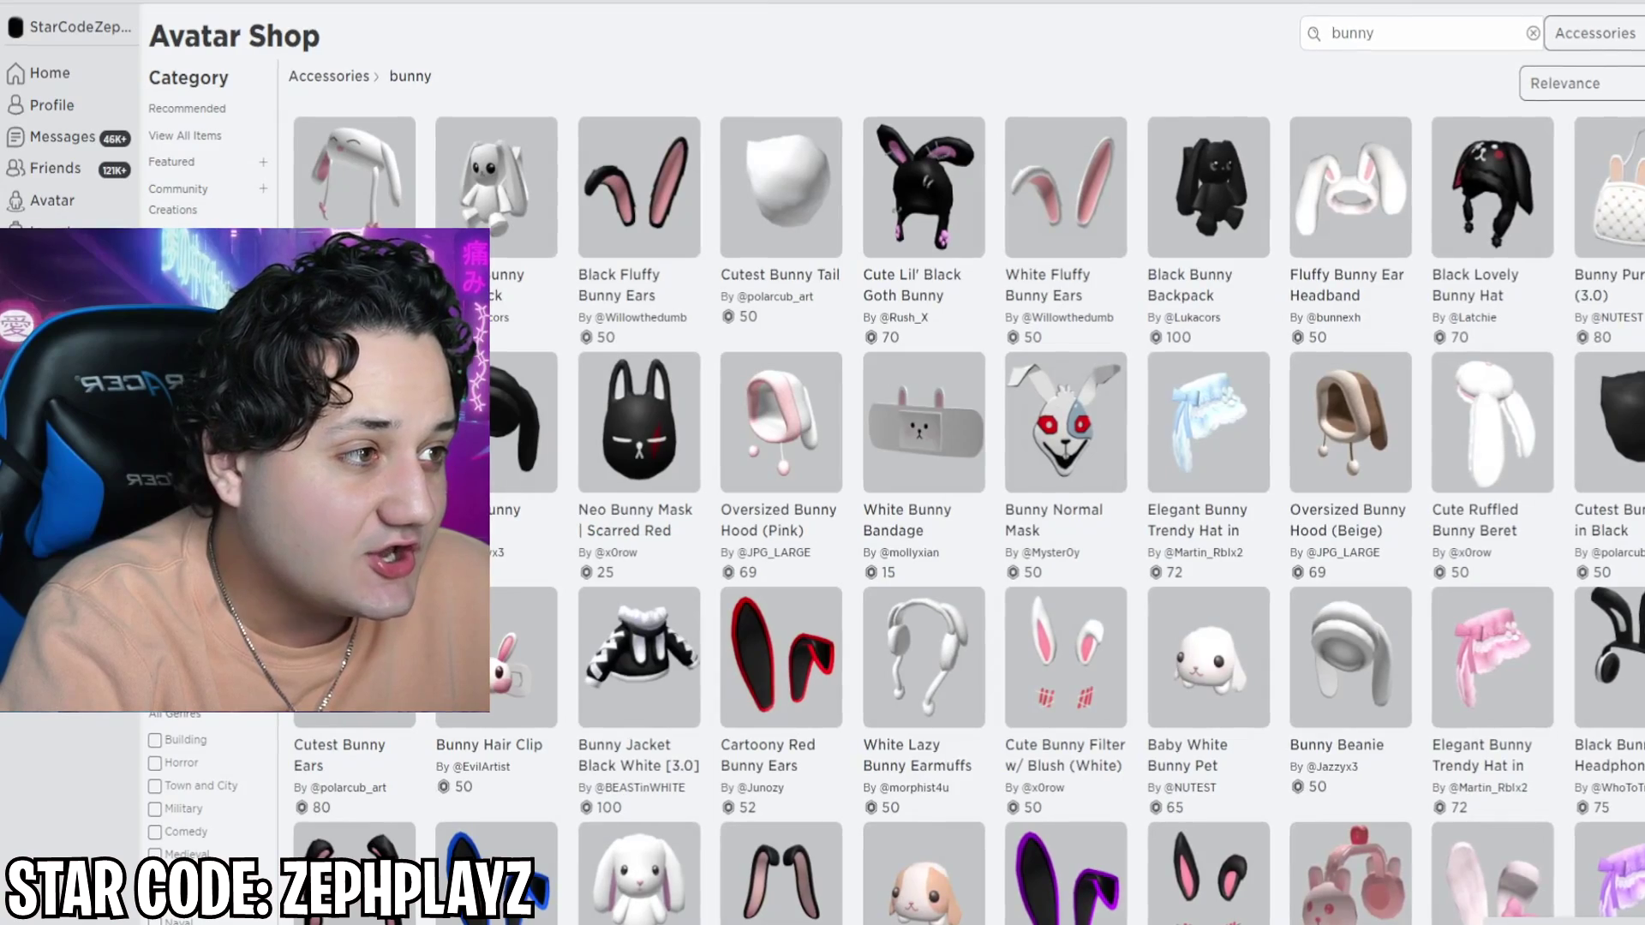
pyautogui.click(1065, 421)
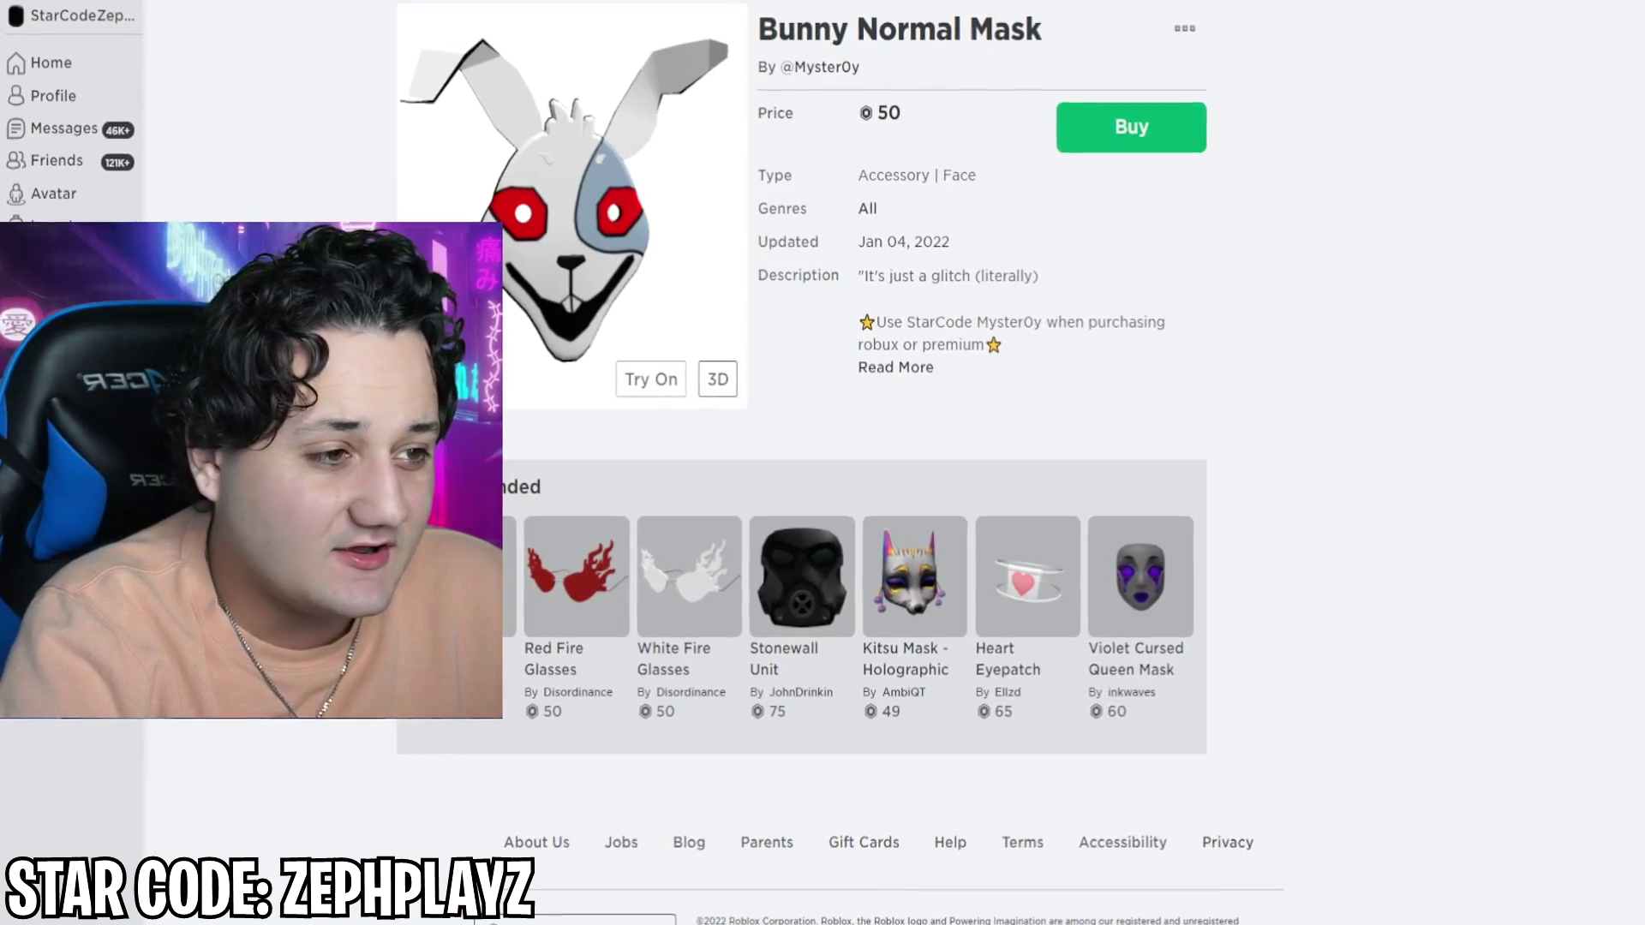
pyautogui.hotkey('alt', 'Left')
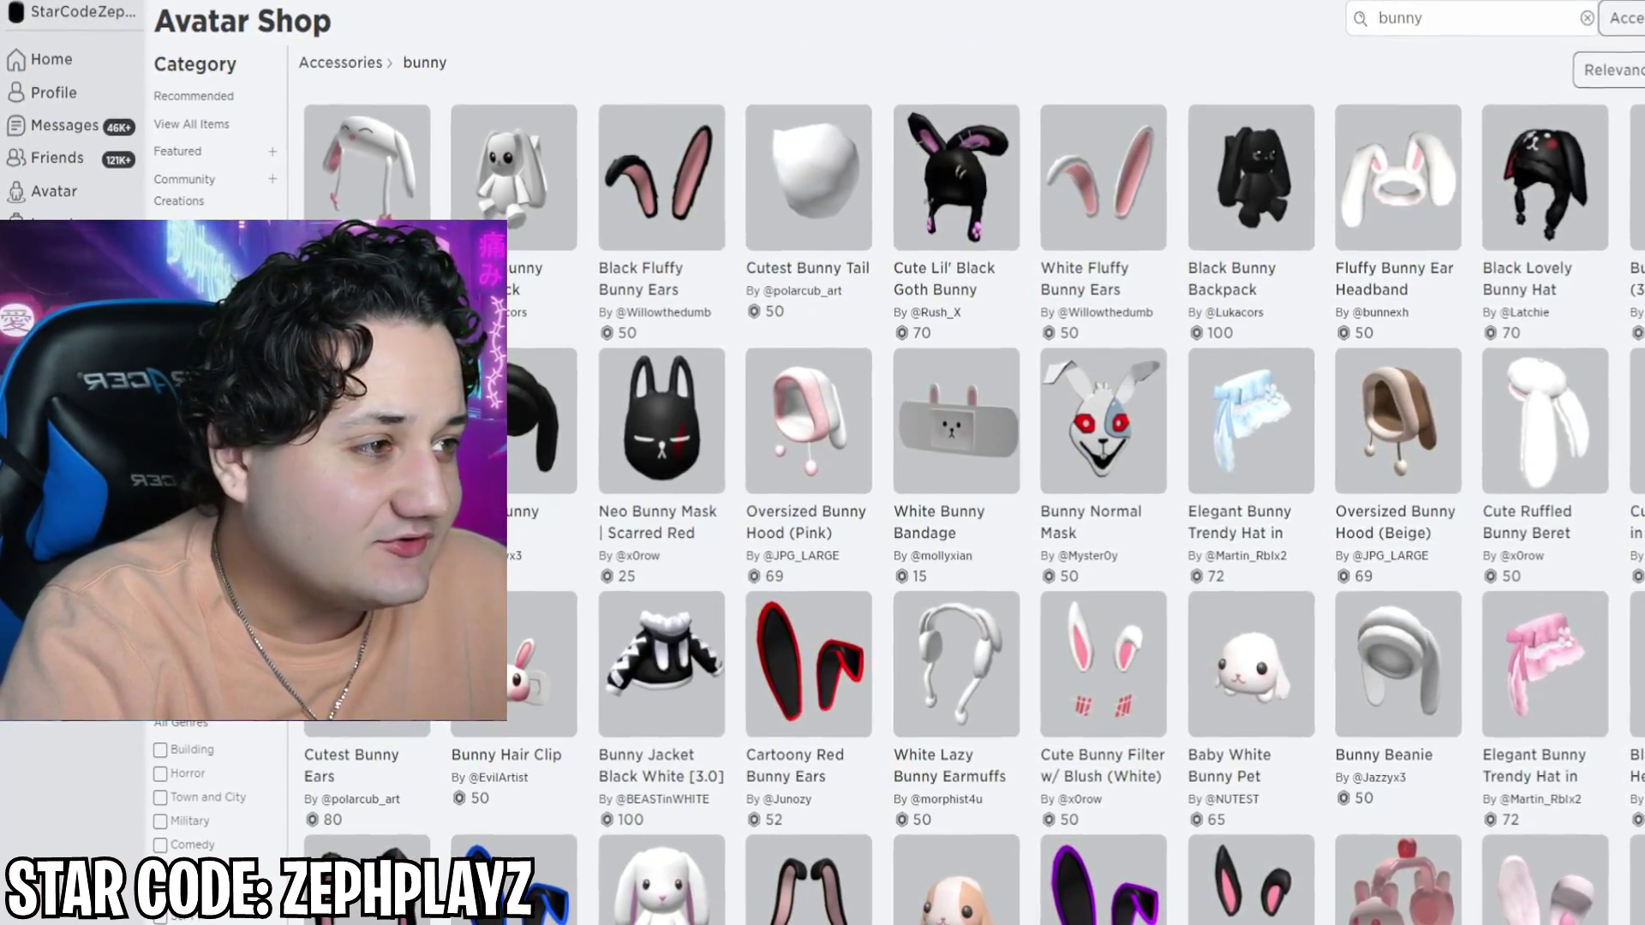
pyautogui.scroll(-5, 1308, 576)
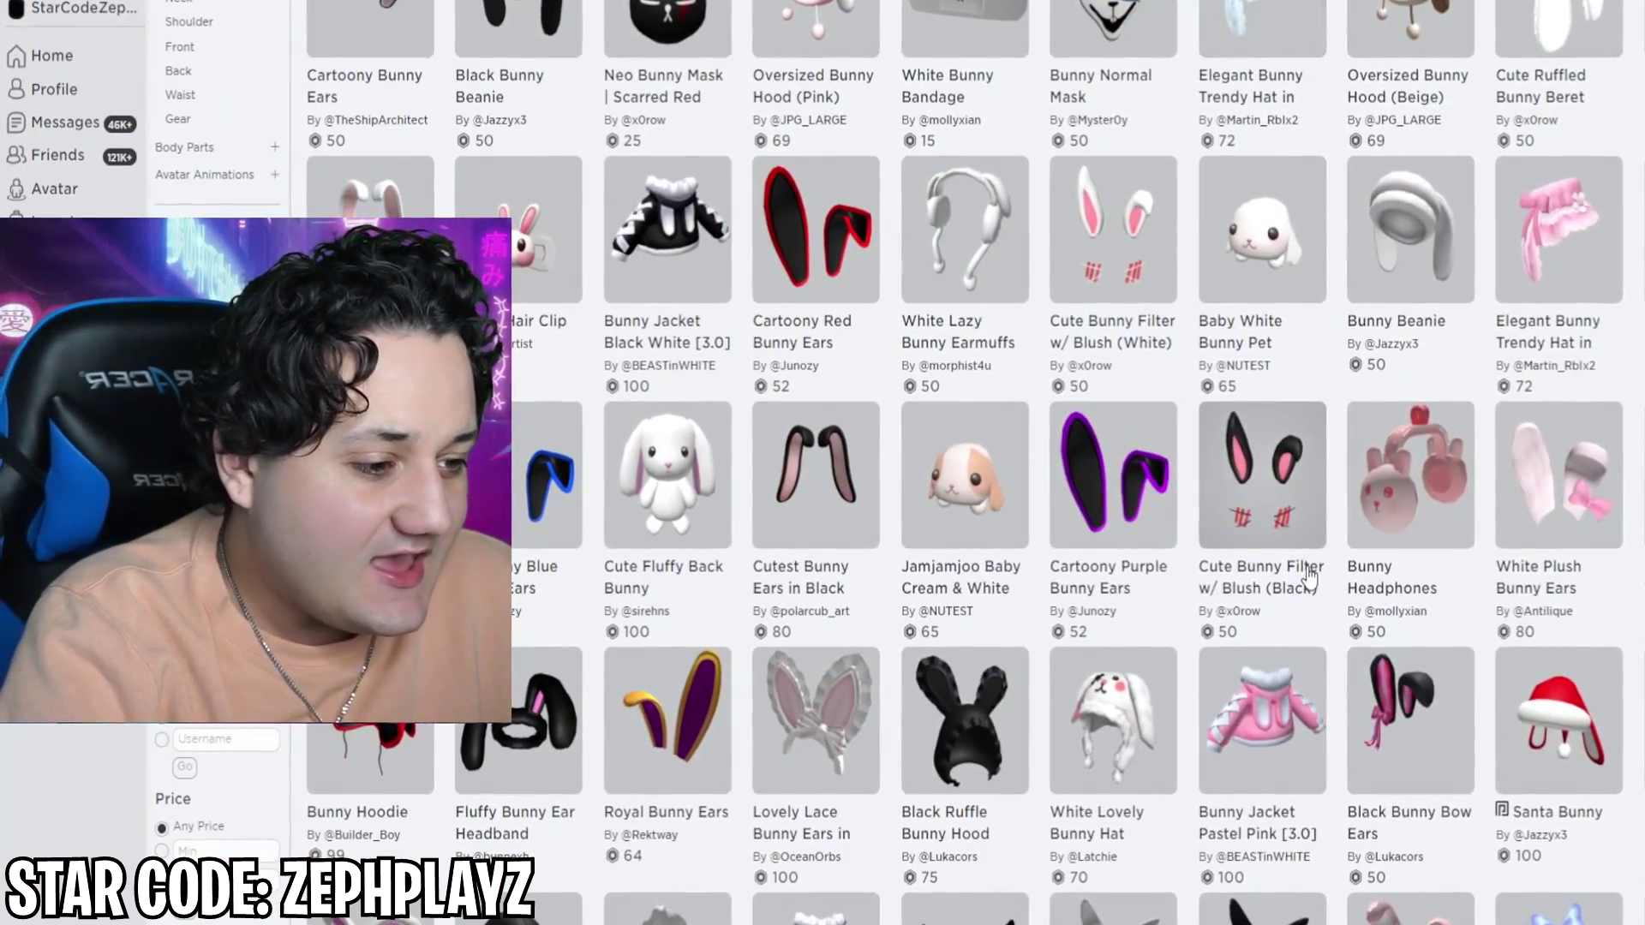
pyautogui.scroll(-4, 1309, 576)
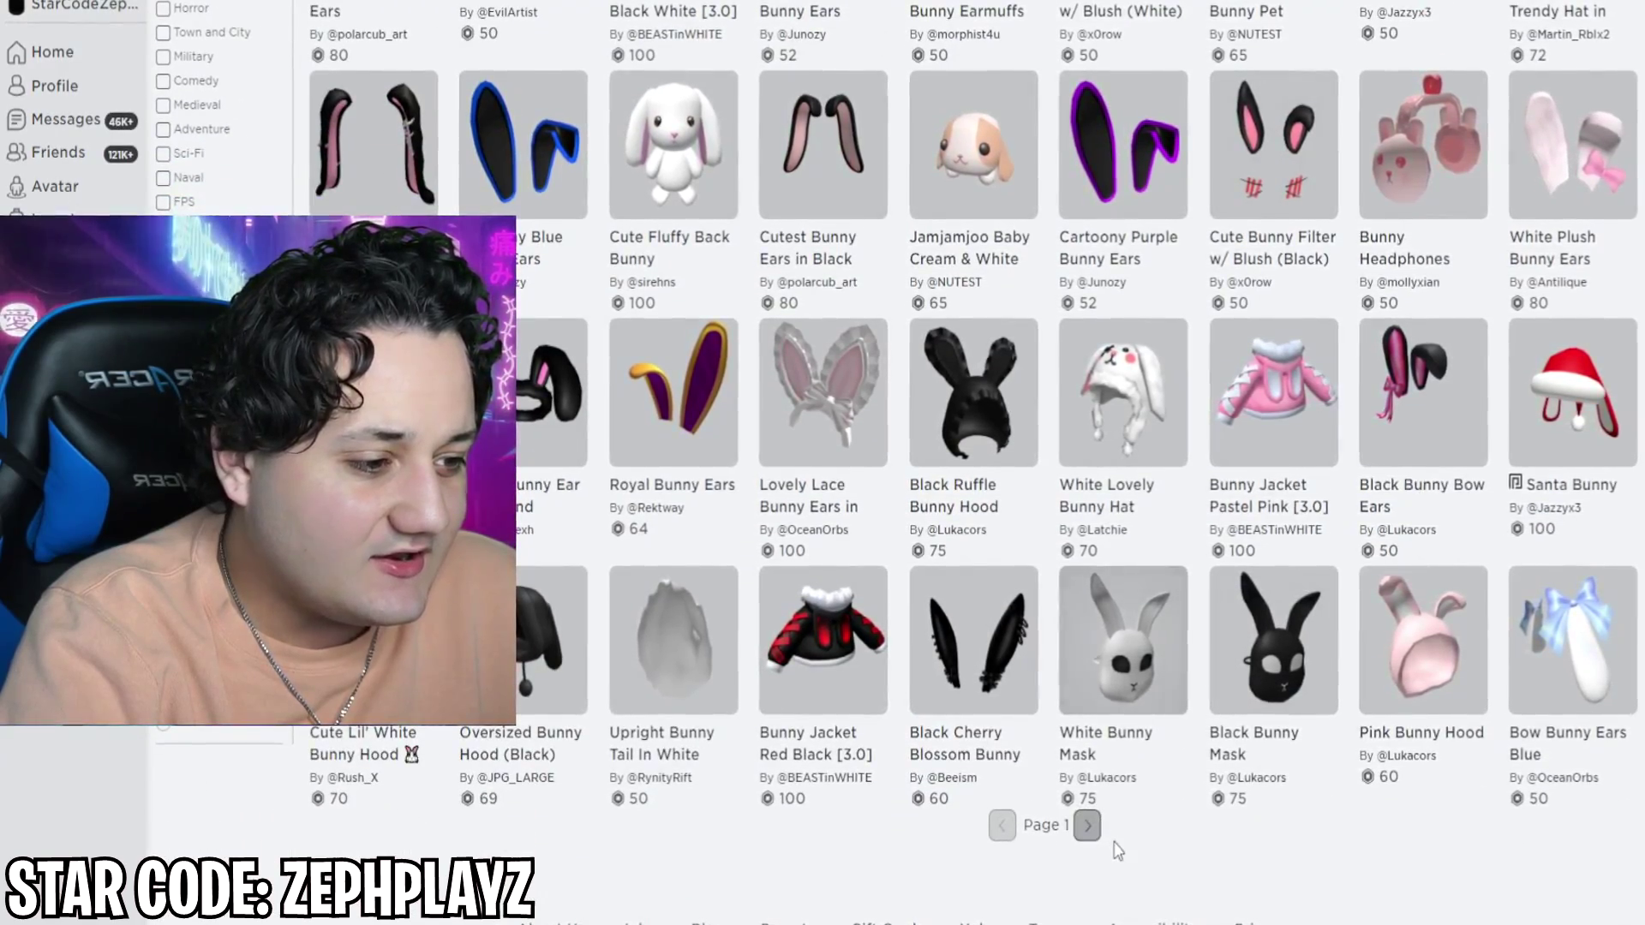
pyautogui.click(1087, 825)
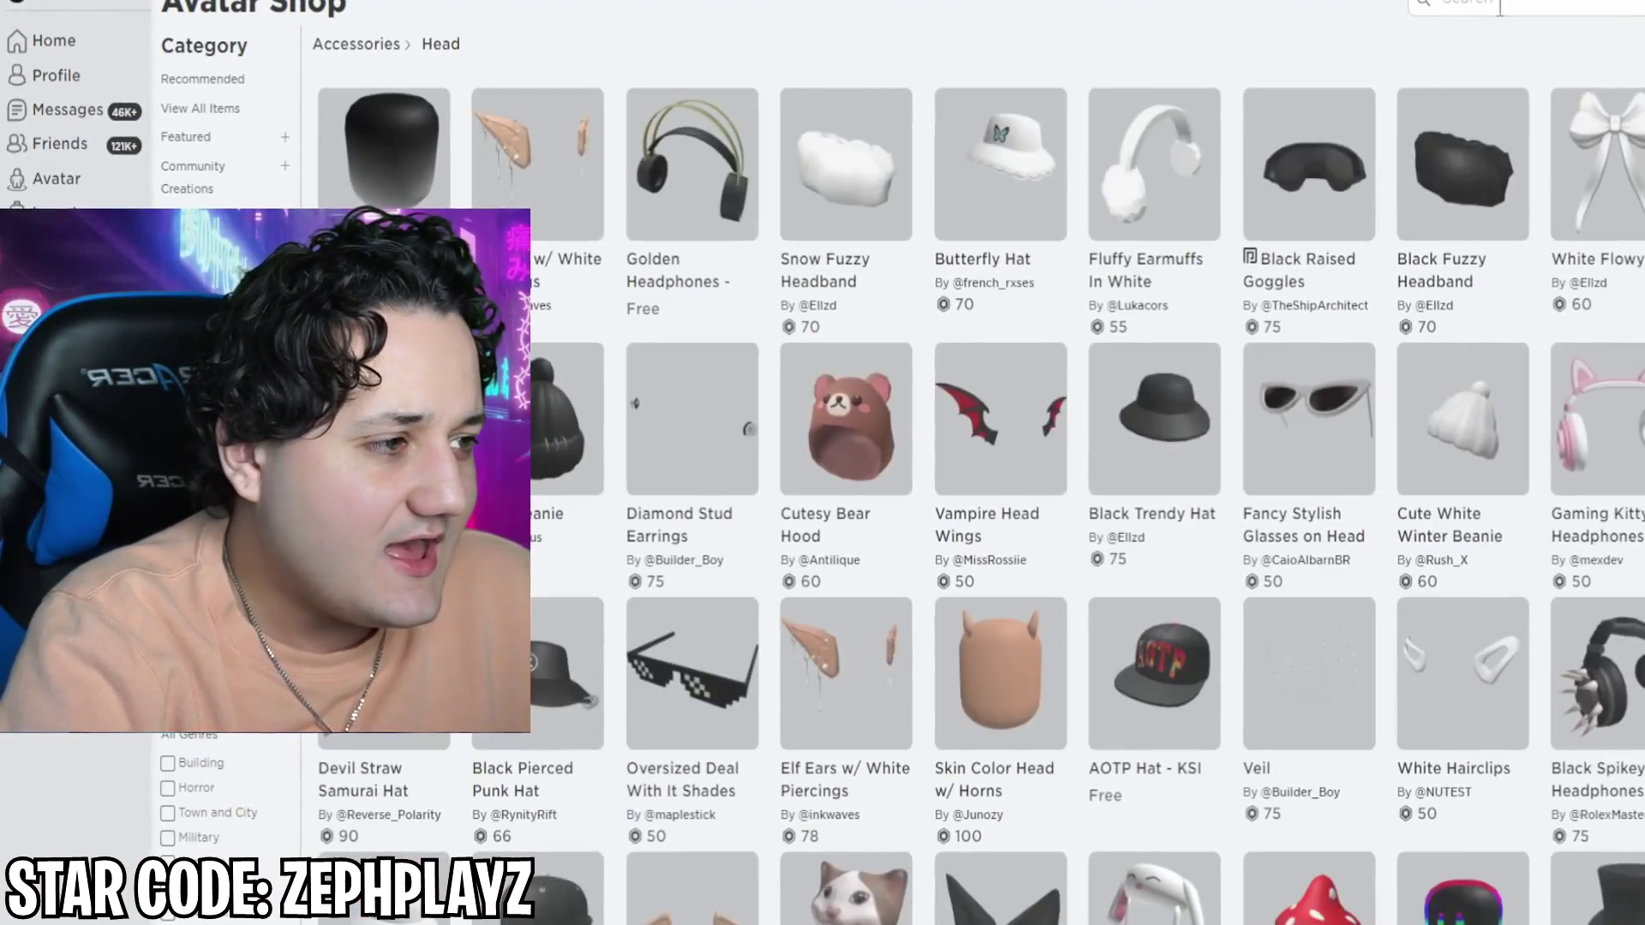
# Search Head accessories for 'bunny' and page through to page 3 of results.
pyautogui.click(1499, 10)
pyautogui.write('bunny')
pyautogui.press('Return')
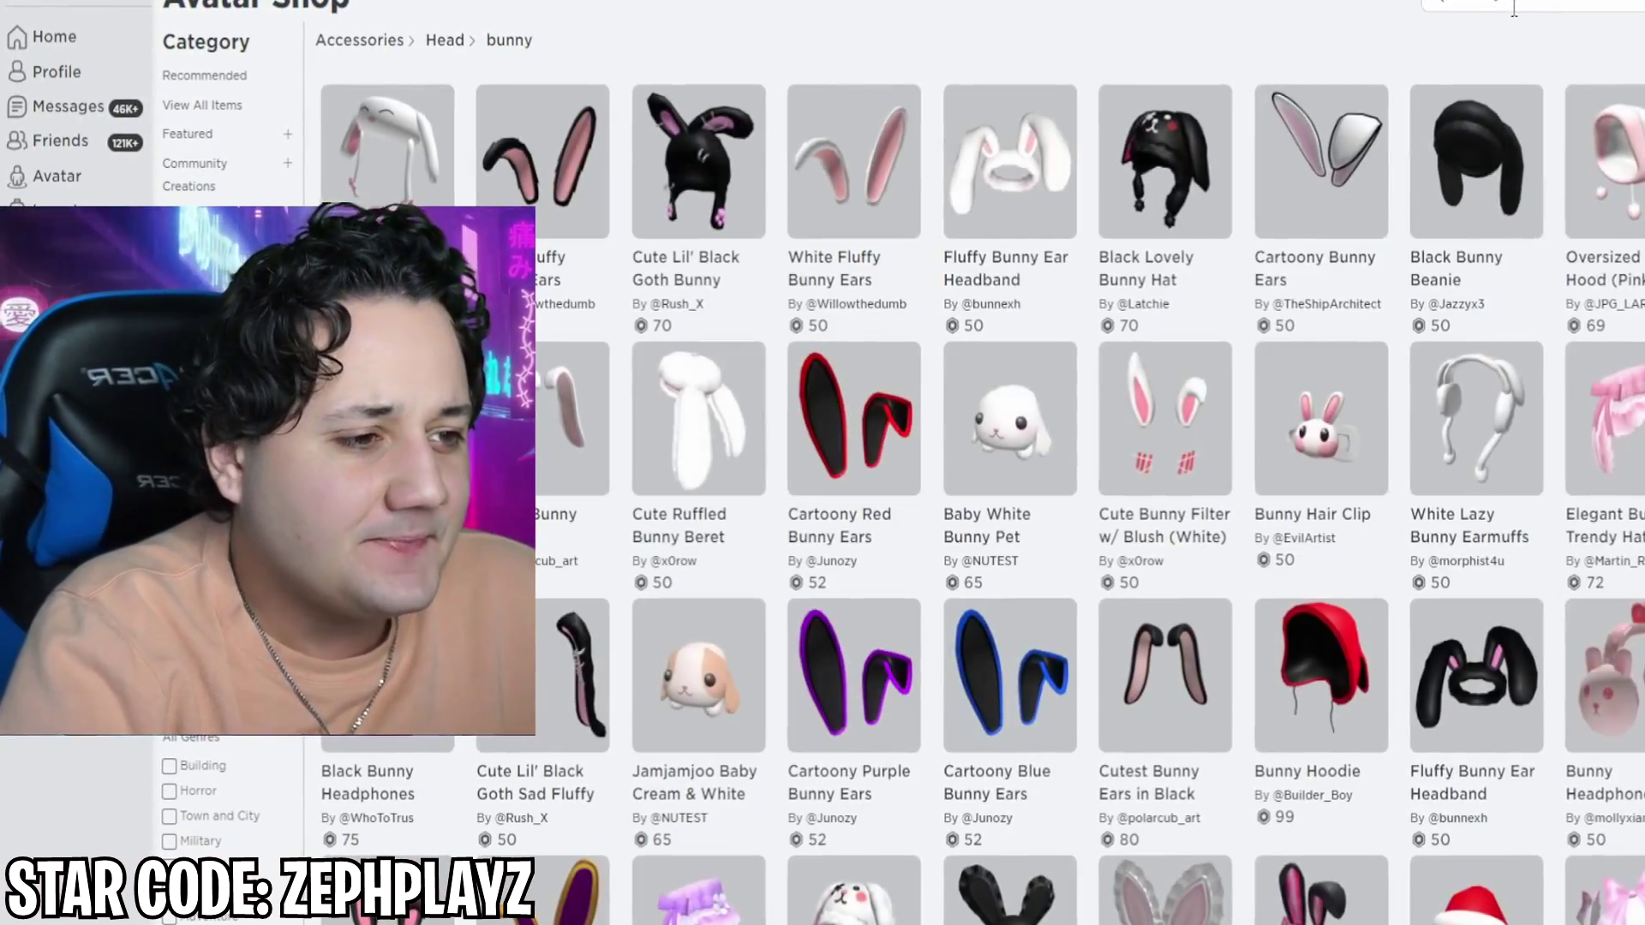
pyautogui.scroll(-5, 1124, 719)
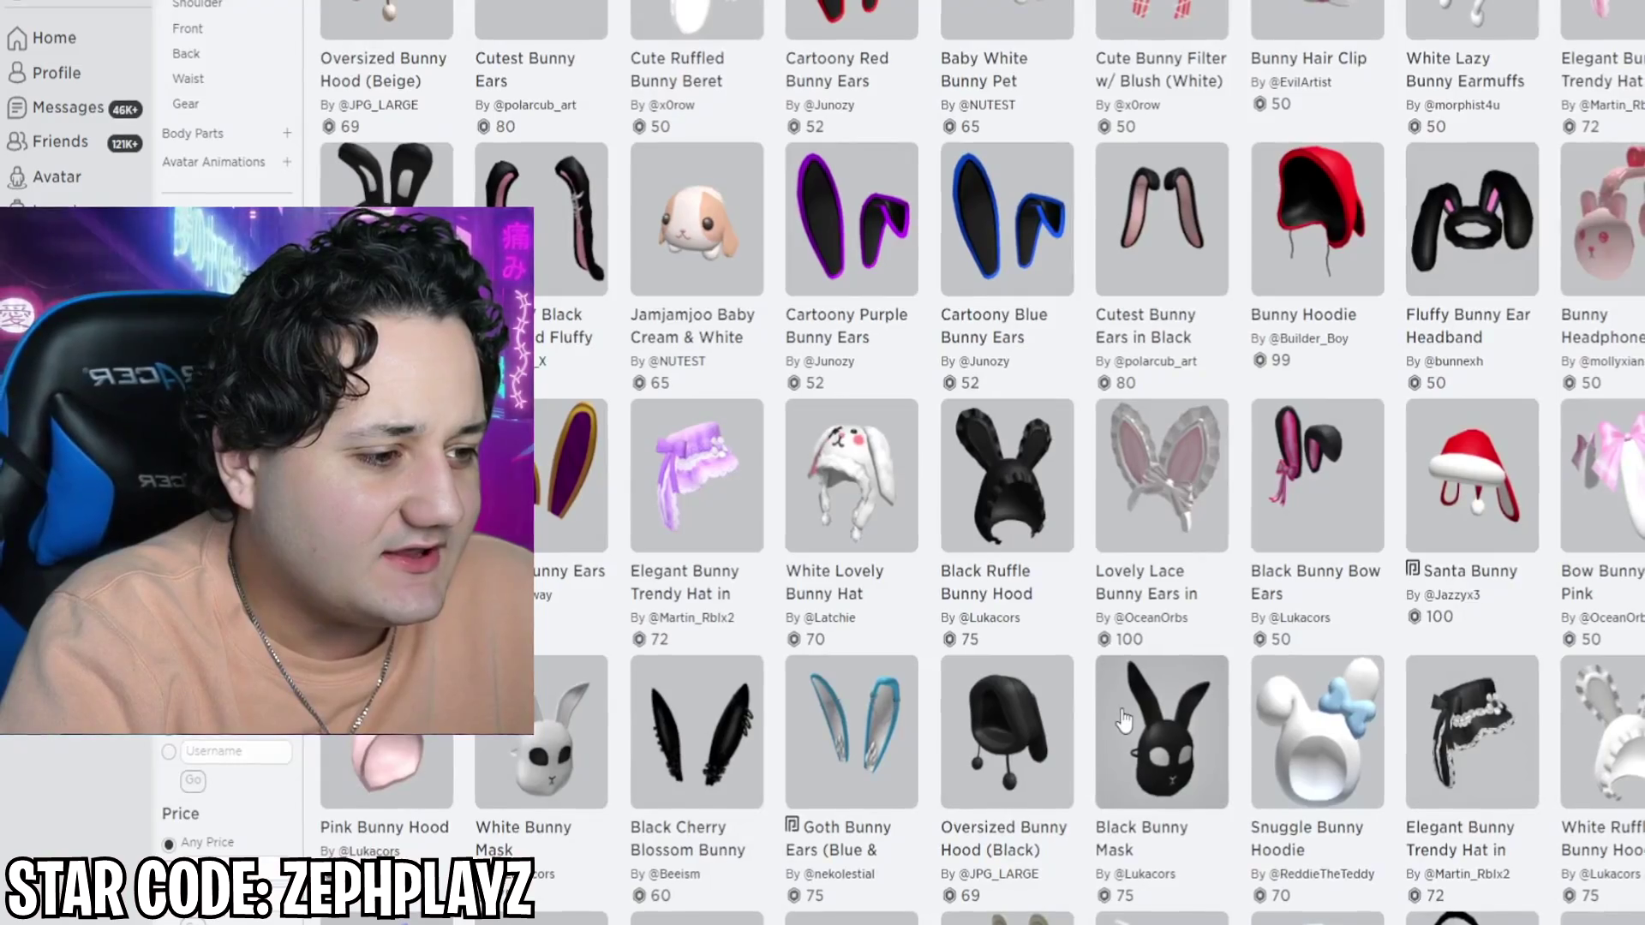
pyautogui.scroll(-5, 1124, 720)
pyautogui.click(1116, 754)
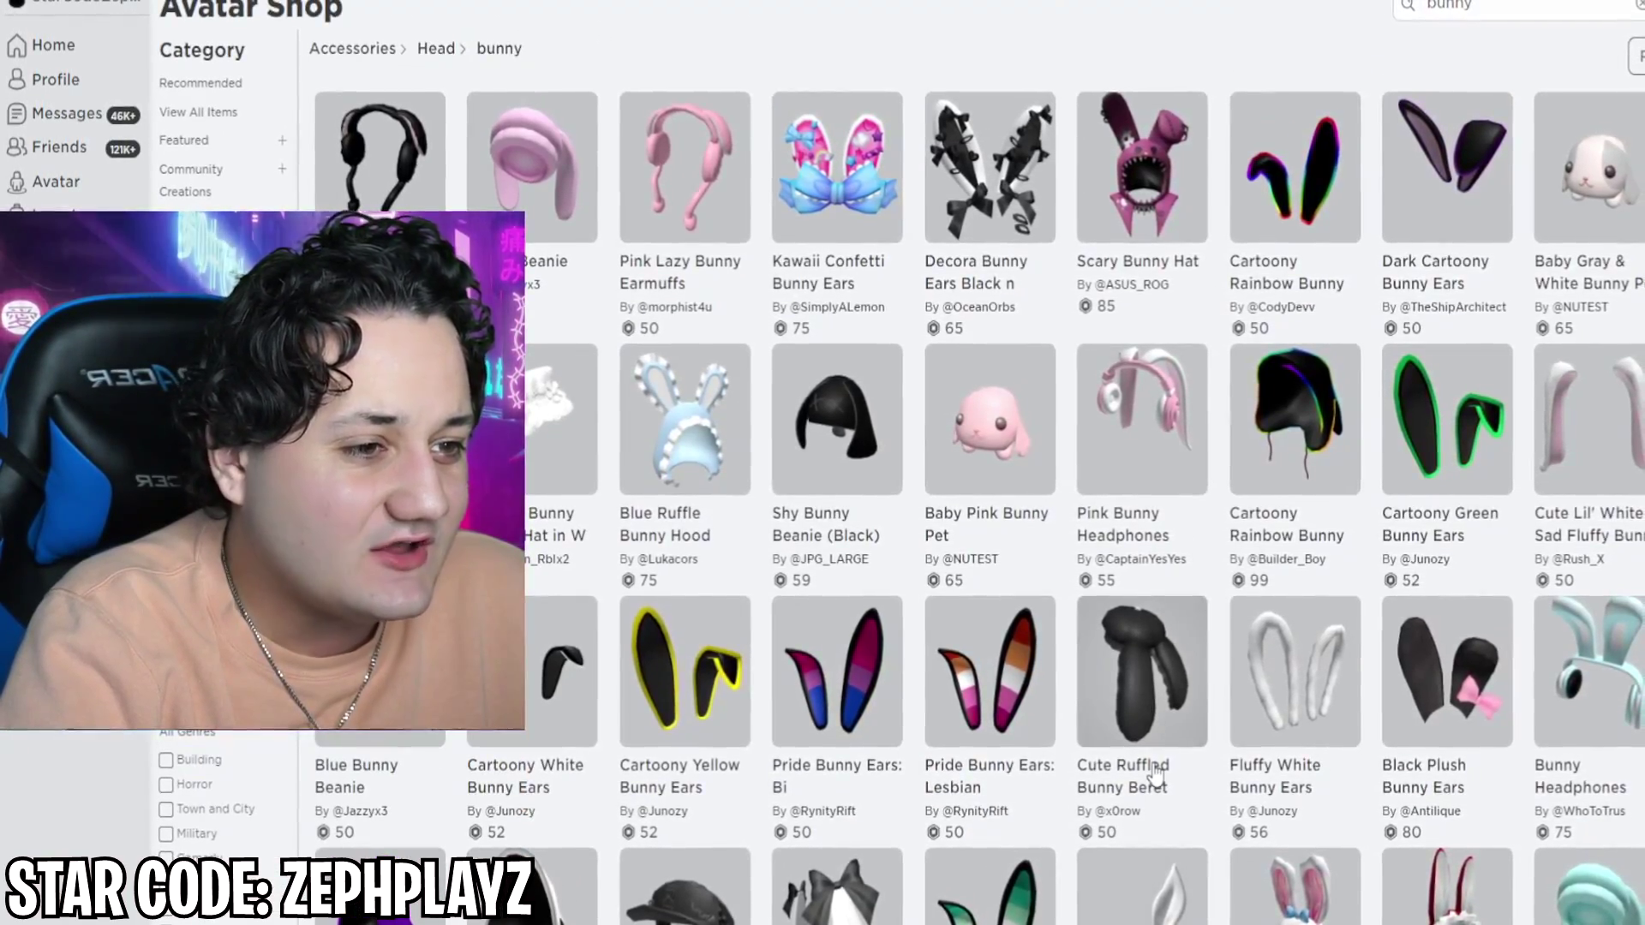
pyautogui.scroll(-10, 1157, 775)
pyautogui.click(1098, 752)
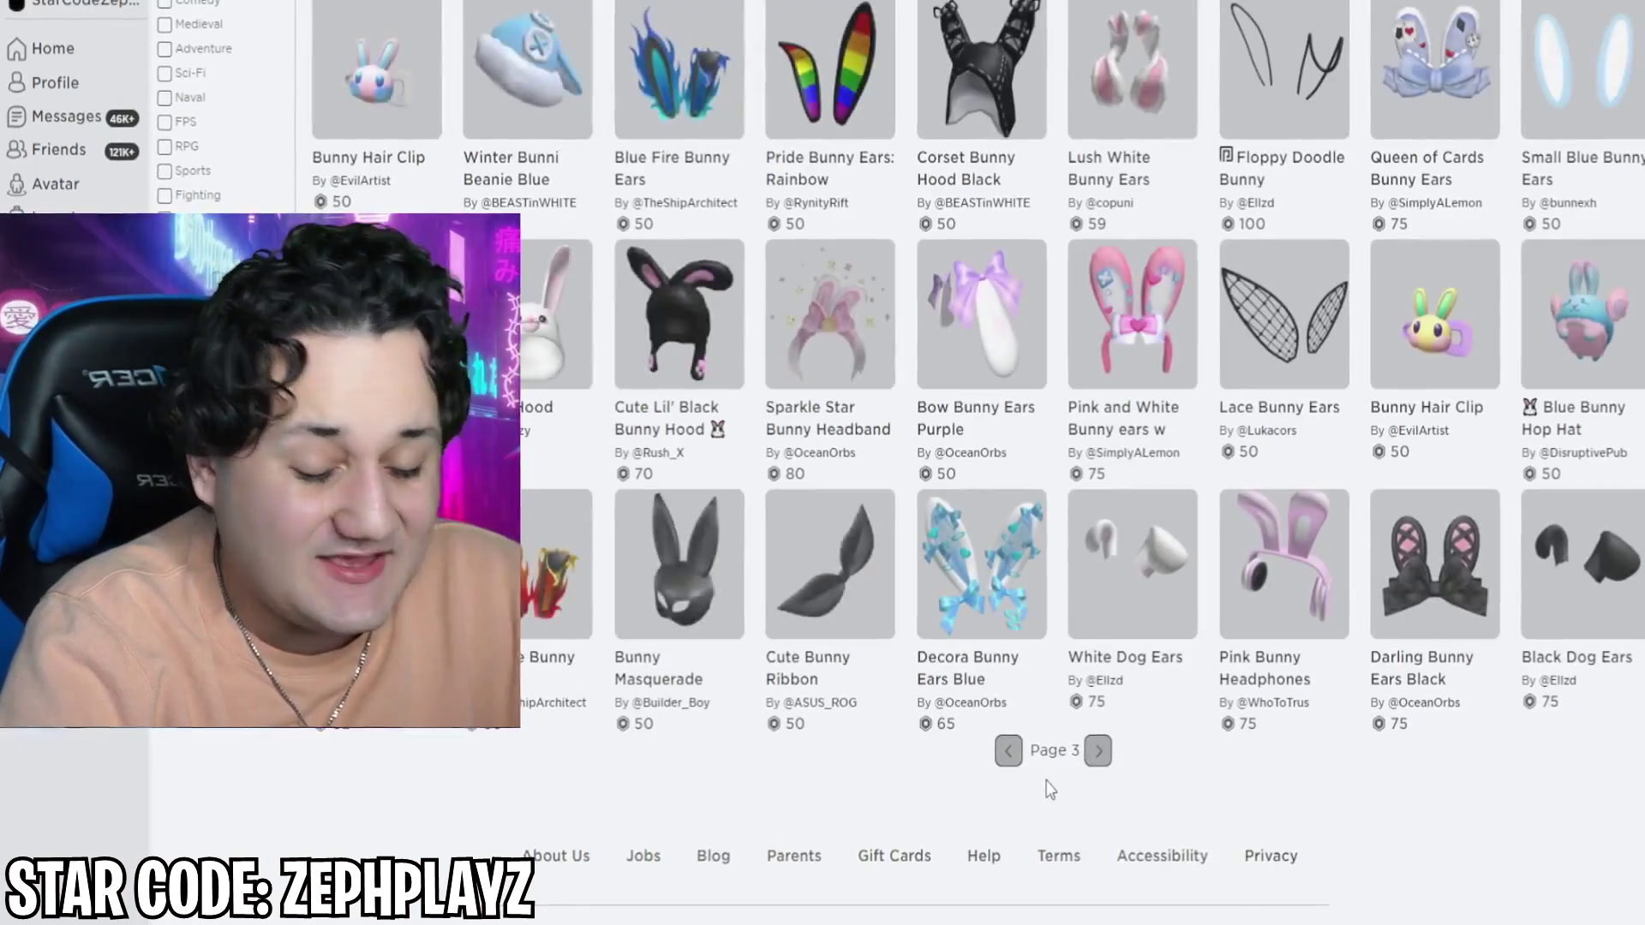